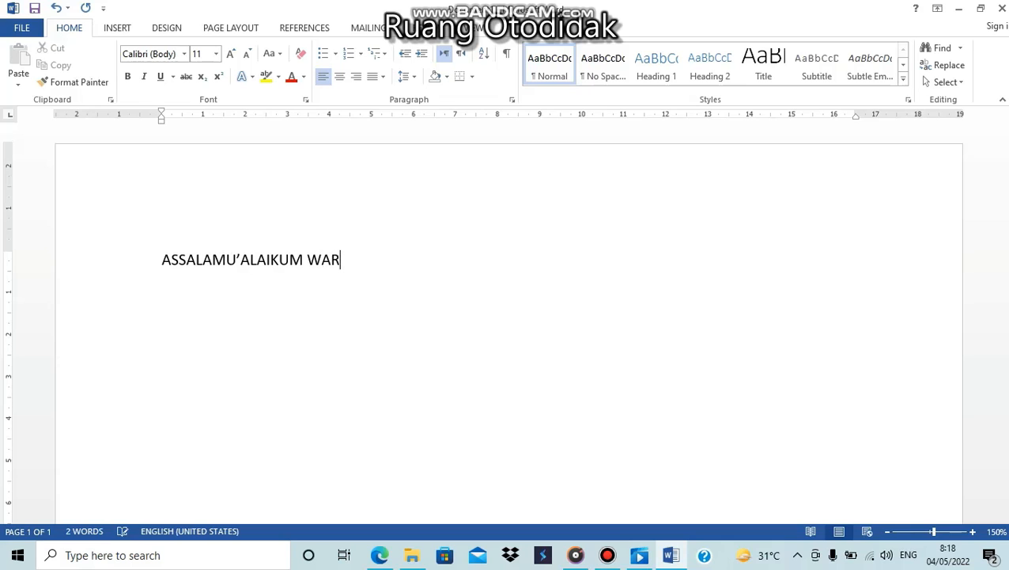
Complete the greeting line so it reads "ASSALAMU’ALAIKUM WAROHMATULLAHI WABAROKATUH......PEMIRSAH".
type("HI W")
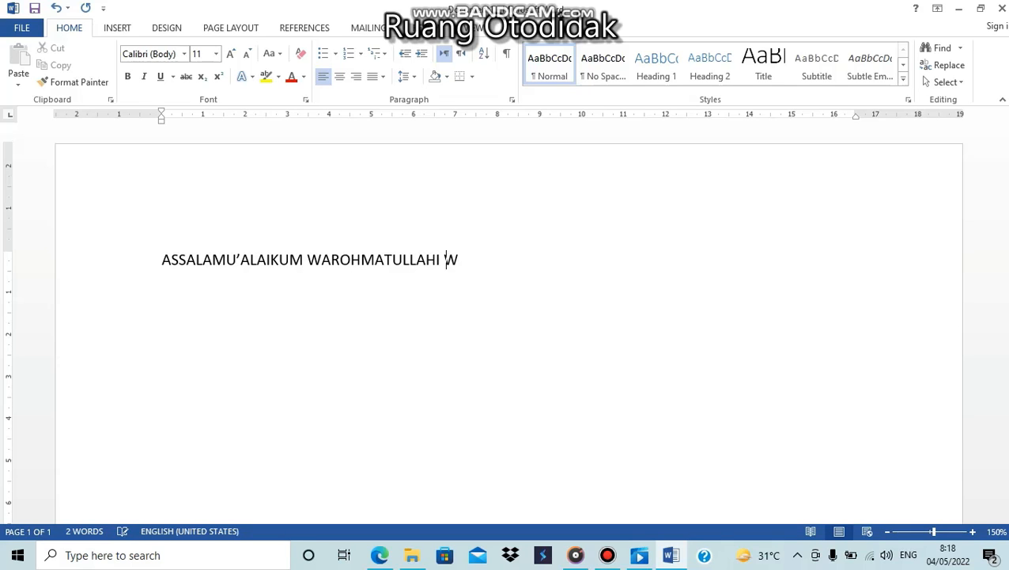
type("ABAROKATUH......PER")
key("BackSpace")
type("MI")
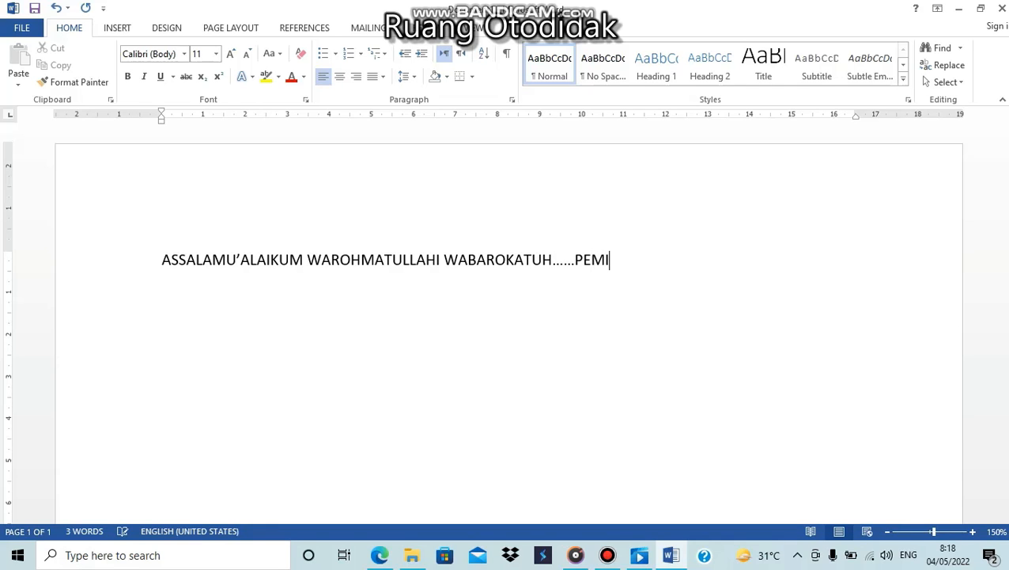
type("RSAH ")
Write a second paragraph: "KALI INI SAYA AKAN BERBAGI CARA MENGOPERASIKAN KOMPUTER/LAPTOP TANPA MENGGUNAKAN MOUSE.".
type("KALI INI SA")
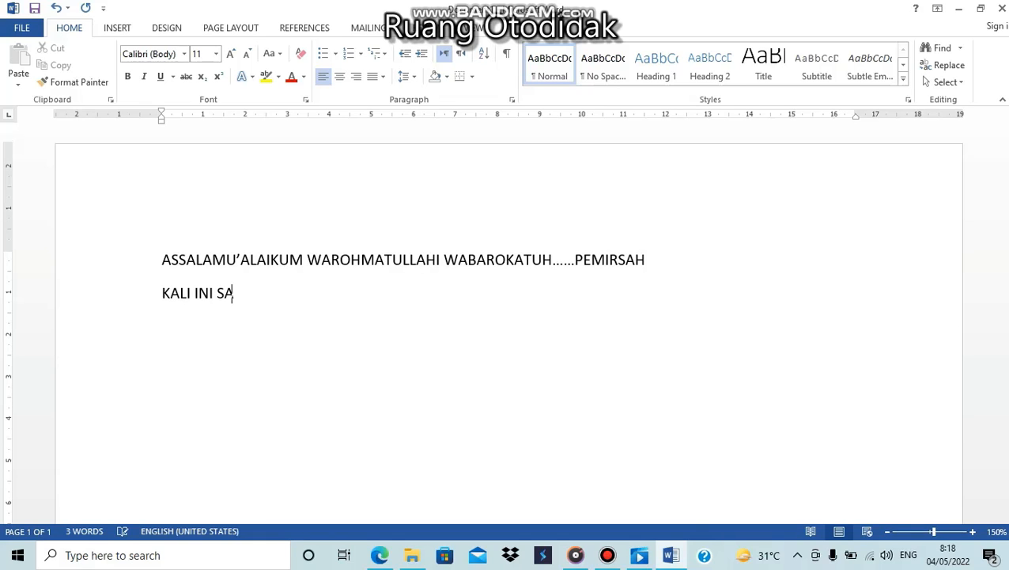
type("YA AKAN BERBA")
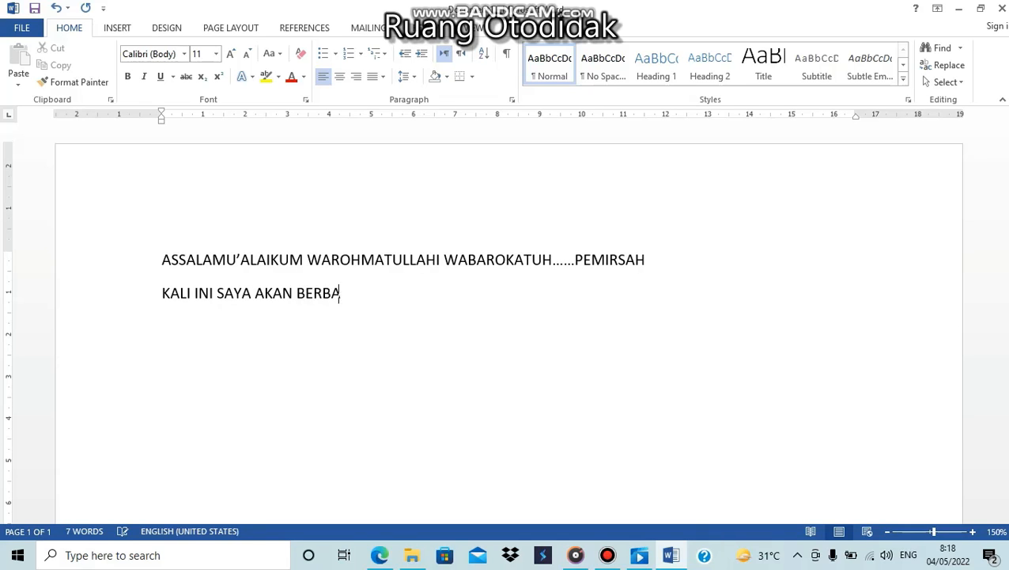
type("GAI")
key("BackSpace")
type("I CARA MEN")
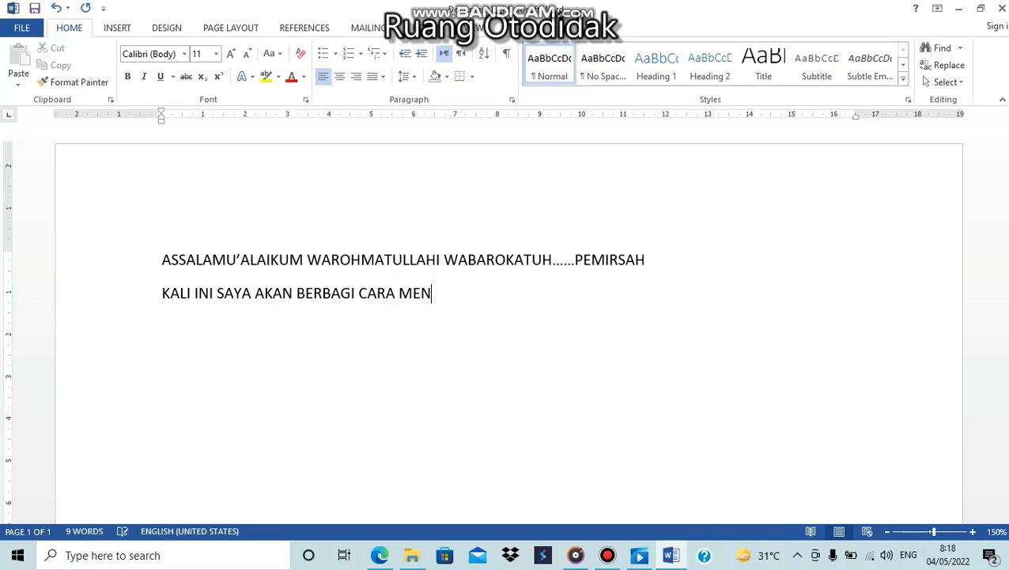
type("GOPERASIKAN ")
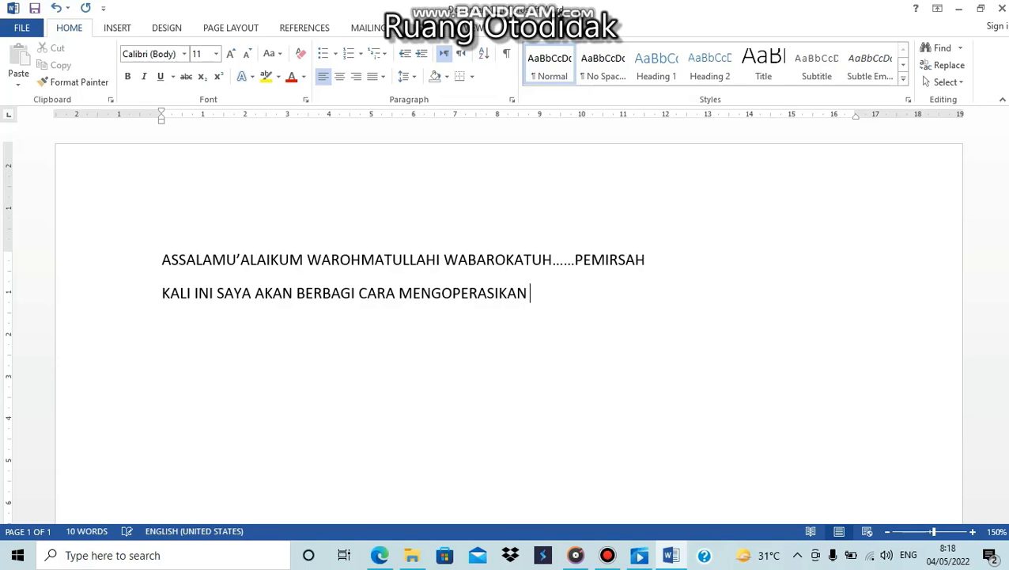
type("KOMPUTER")
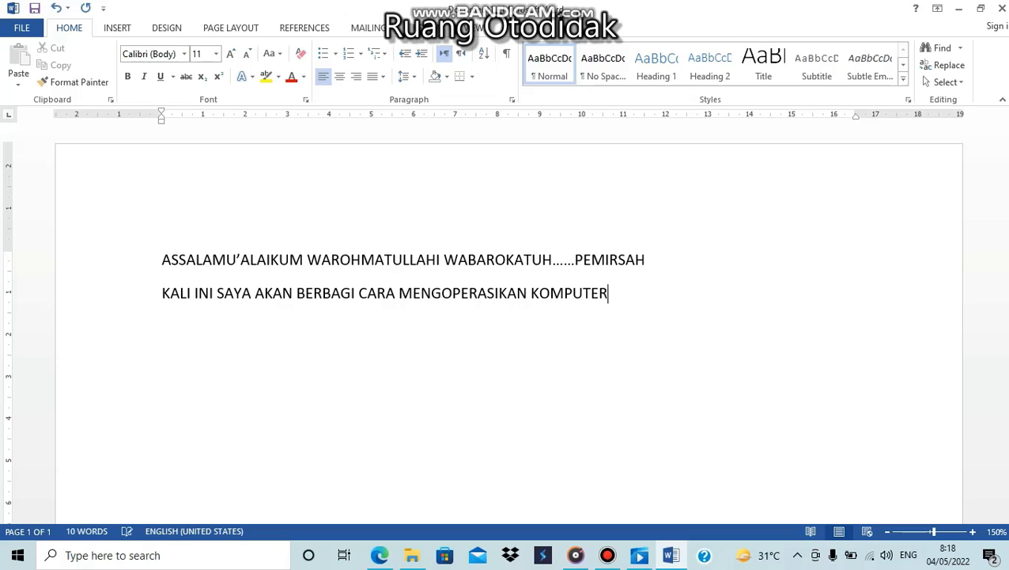
type("/LAPTOP TANPA MENGGUNAKAN MOUSE.")
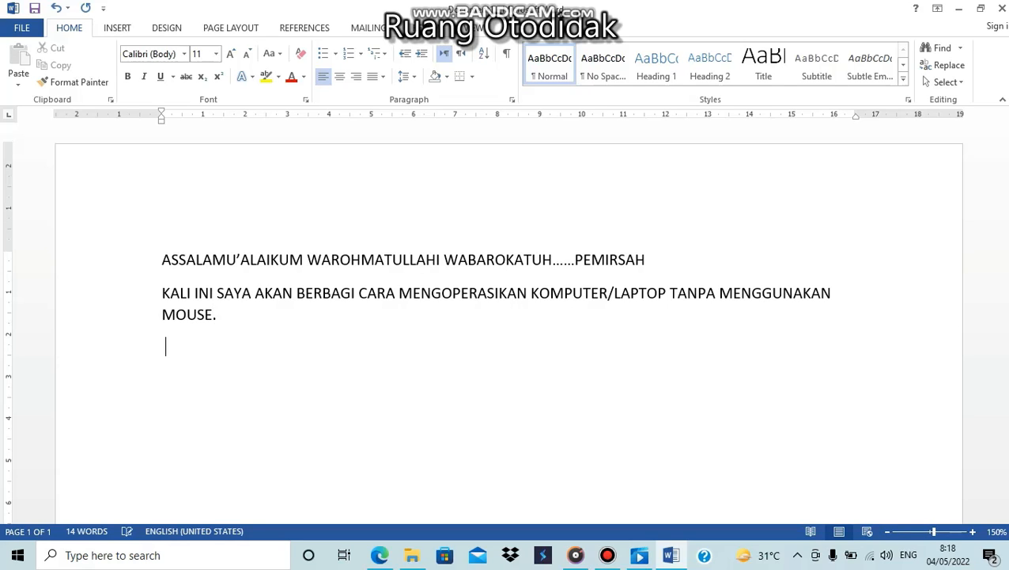
Begin a third paragraph with "KALI INI SAYA TIDAK MENGELUARKAN SUARA EMAS SAYA.....LAGI MALES AJA.....".
key("BackSpace")
type("KALI INI SAY")
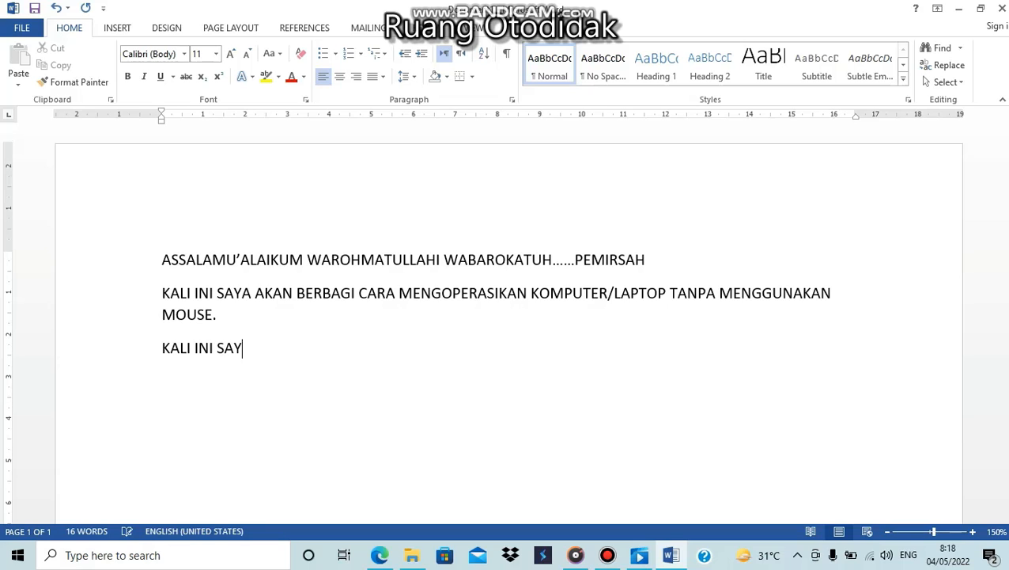
type("A TIDAK MENGELU")
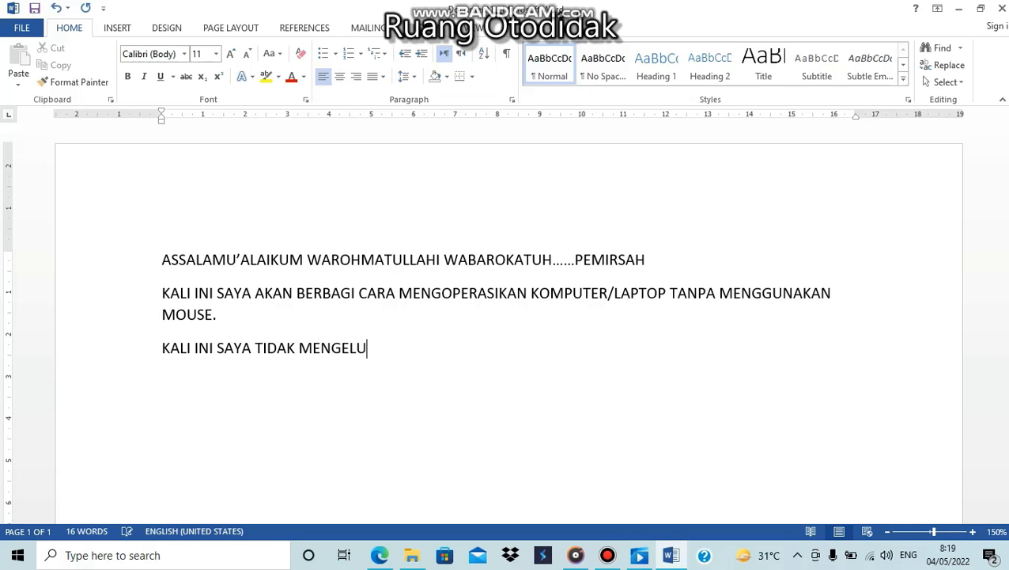
type("ARKAN SUARA")
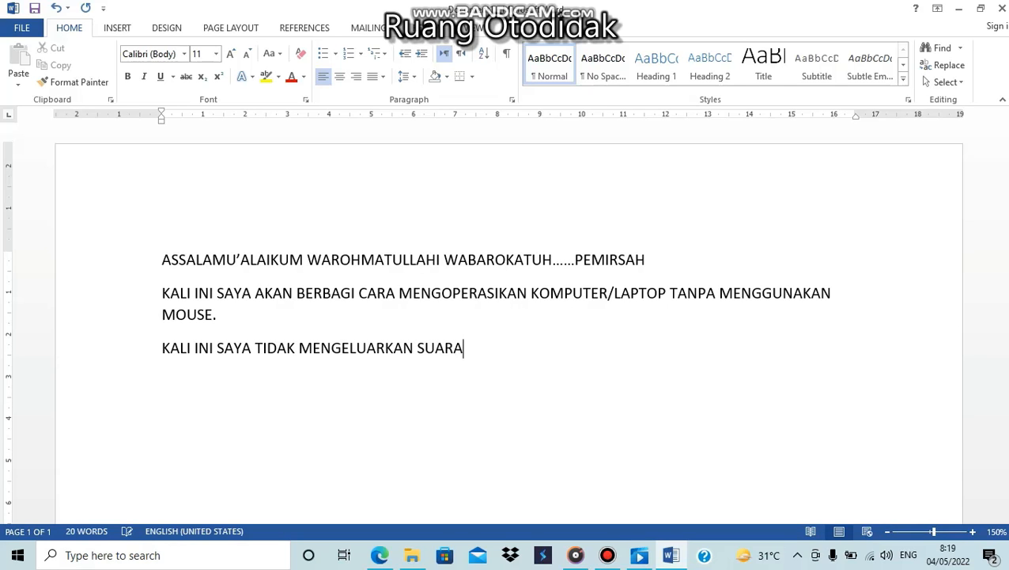
type(" MESA")
key("BackSpace")
key("BackSpace")
key("BackSpace")
key("BackSpace")
type("EMAS SAYA.....LAGI MALES AJA.....")
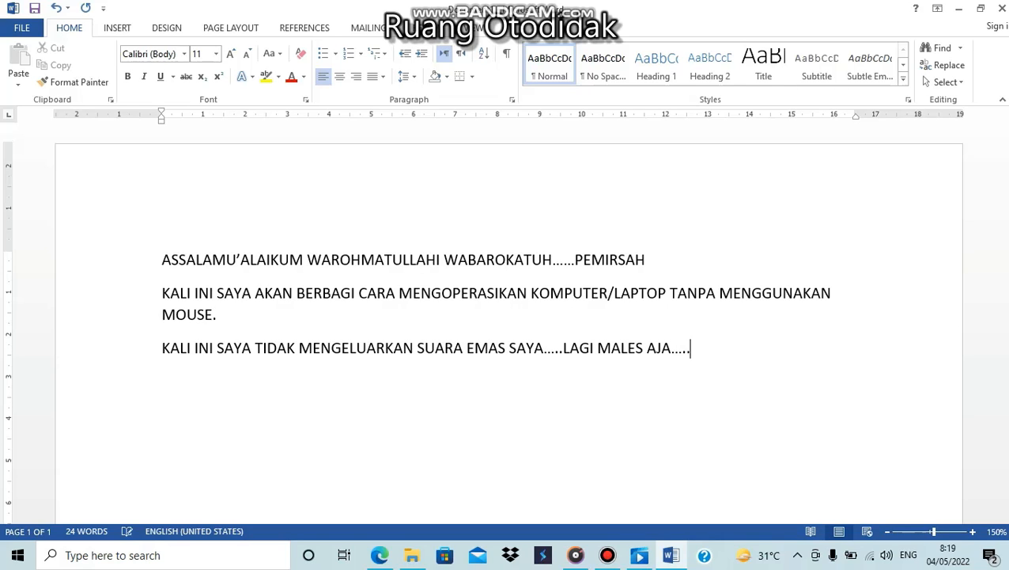
Finish the third paragraph with "JADI PERMISAH CUKUP BACA TEKS INI DENGAN HATI YANG LAPANG YA...." and start a new paragraph.
type("JADI PERMISAH C")
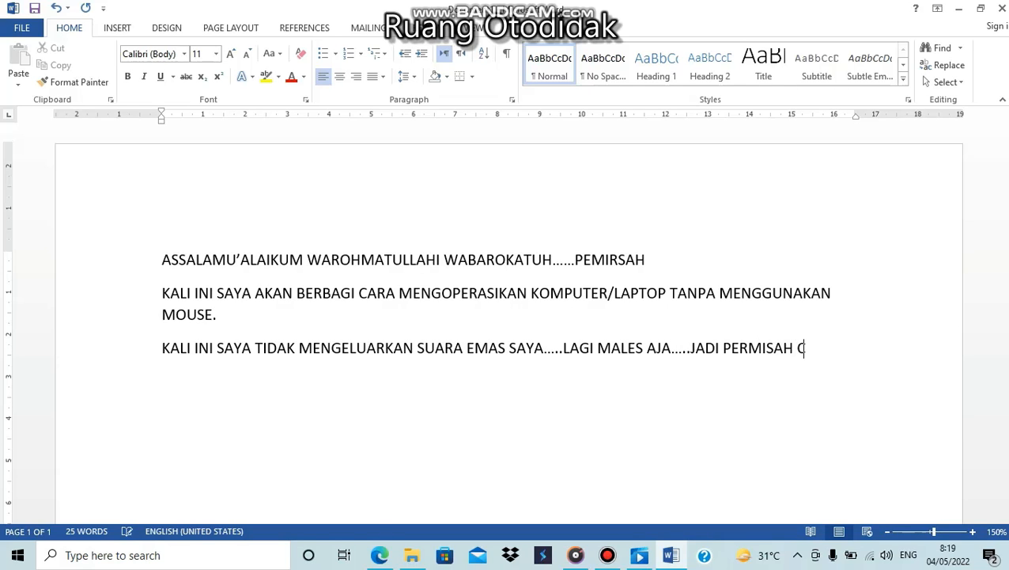
type("UKUP BACA T")
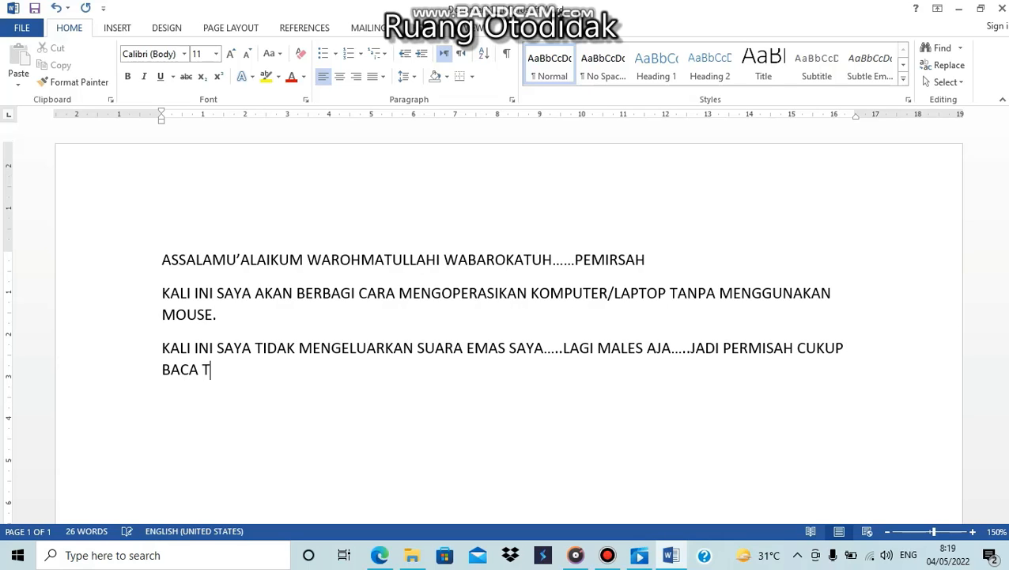
type("EKS INI DEN")
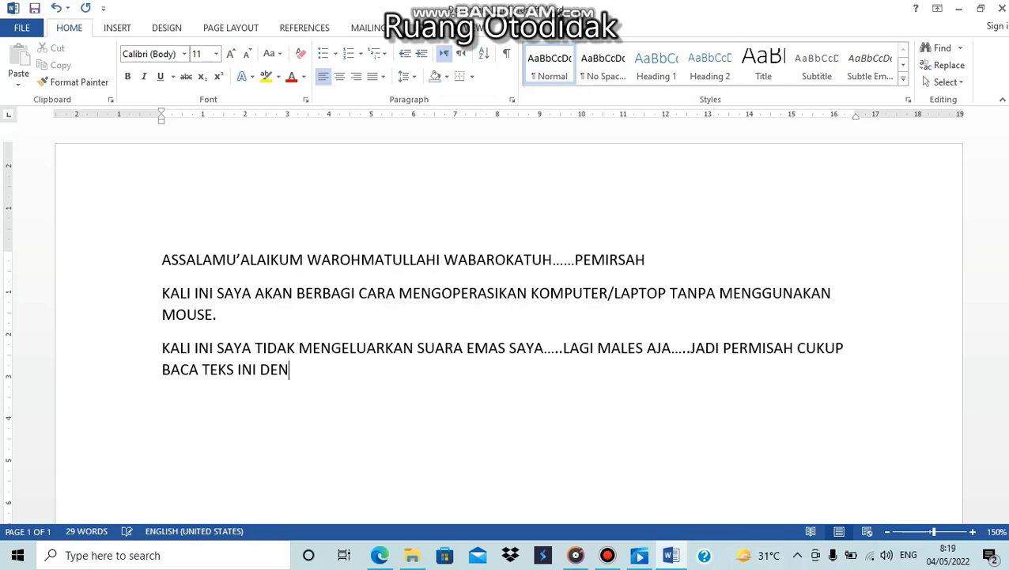
type("GAN HATI YANG LAPANG YA....")
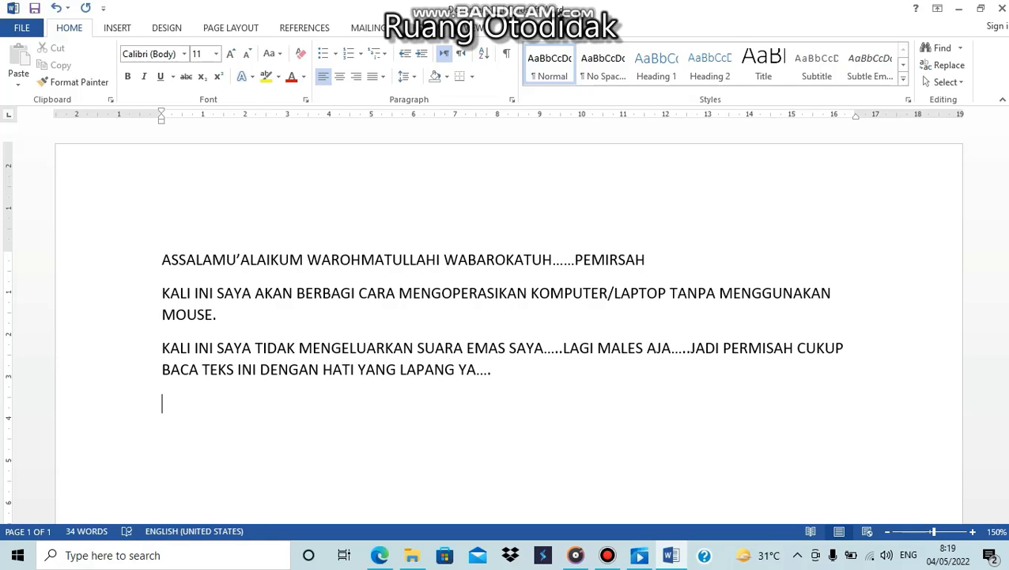
Begin the fourth paragraph with "LANGSUNG AJA, CARA MENGOPERASIKAN KOMPUTER/LAPTOP TANPA MOUSE, MISALNYA SAYA MAU MENGEDIT WARNA TEKS INI".
type("LANGSU")
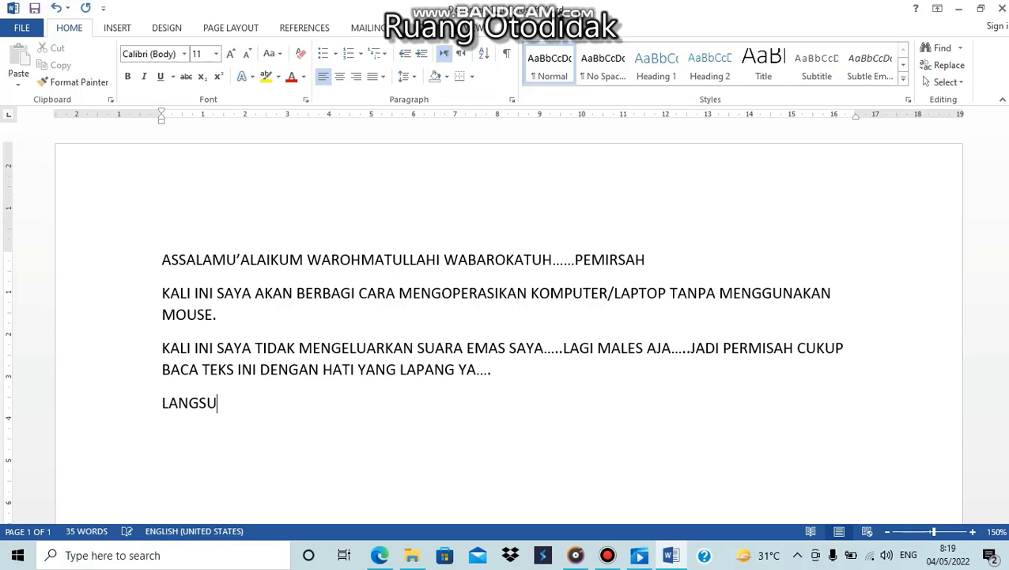
type("NG AJA, CARA MENGO")
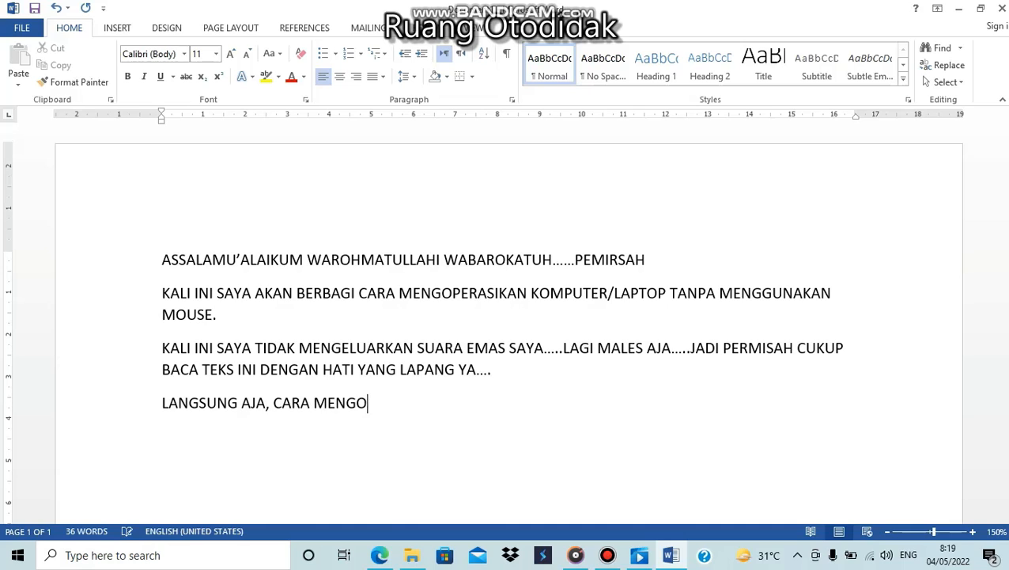
type("PERASI")
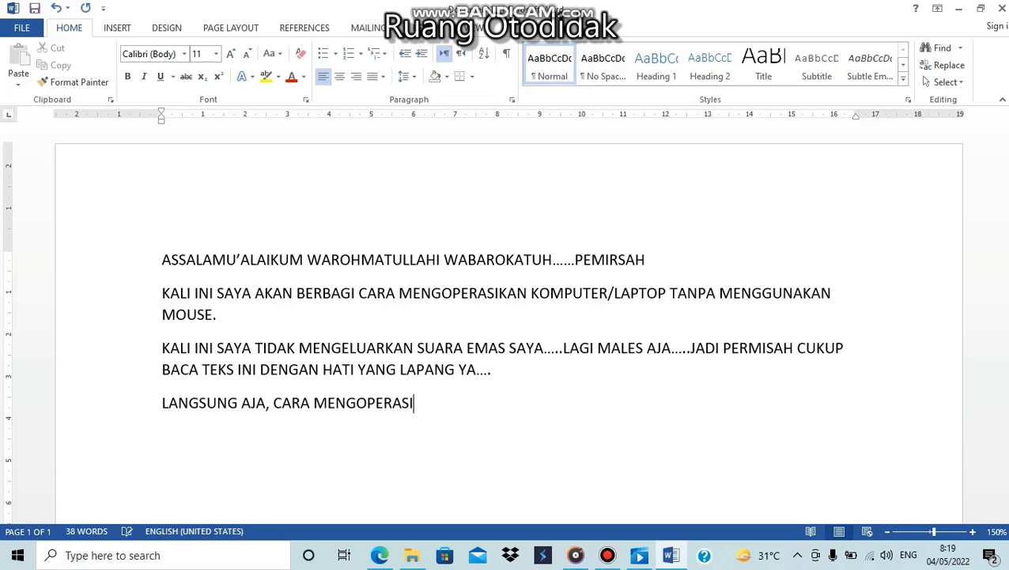
type("KAN KOMPUTER./LAPTOP TANPA MOUSE, MISALNYA S")
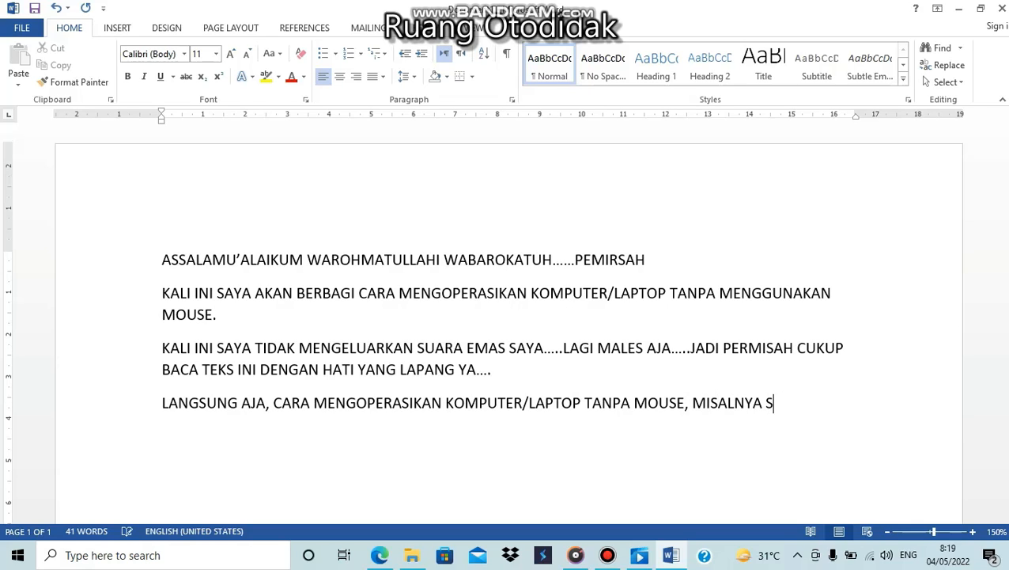
type("AYA MAU MENGE")
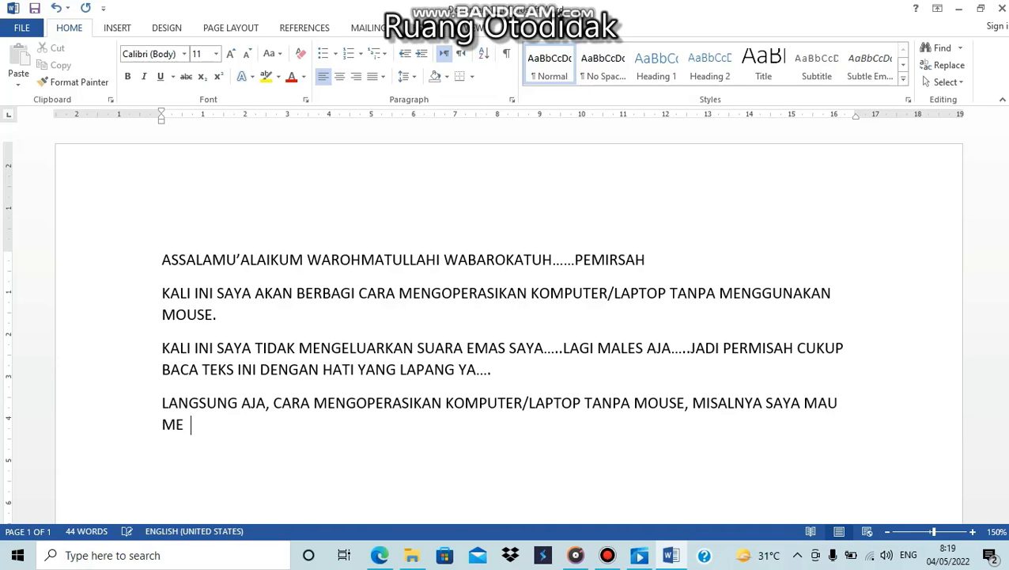
type("DIT WAR")
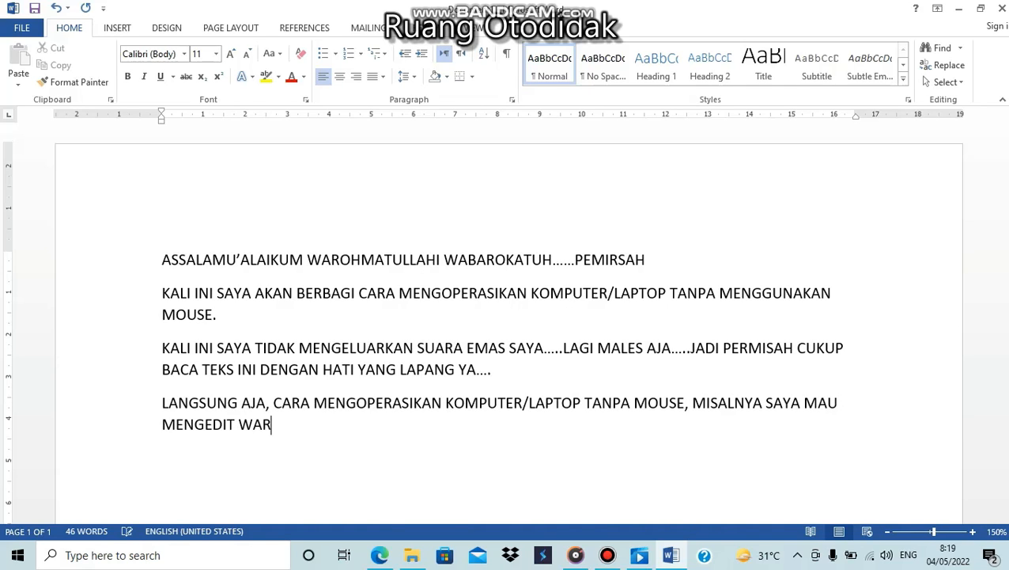
type("NA TEKS INI")
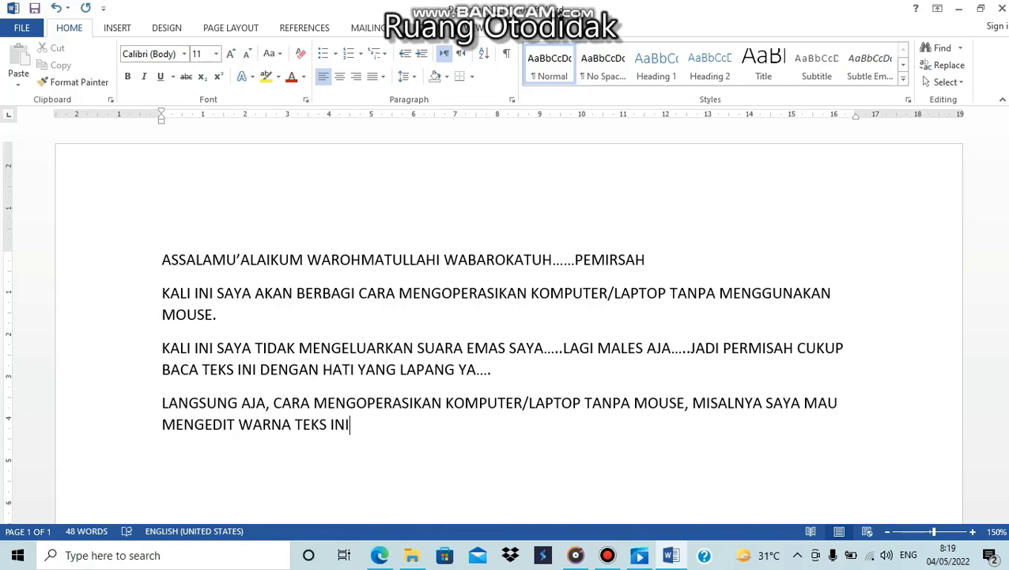
Continue the fourth paragraph with ", MAKA CARANYA SAYA BLOK/SELEKSI".
type(", MAKA CARANYA")
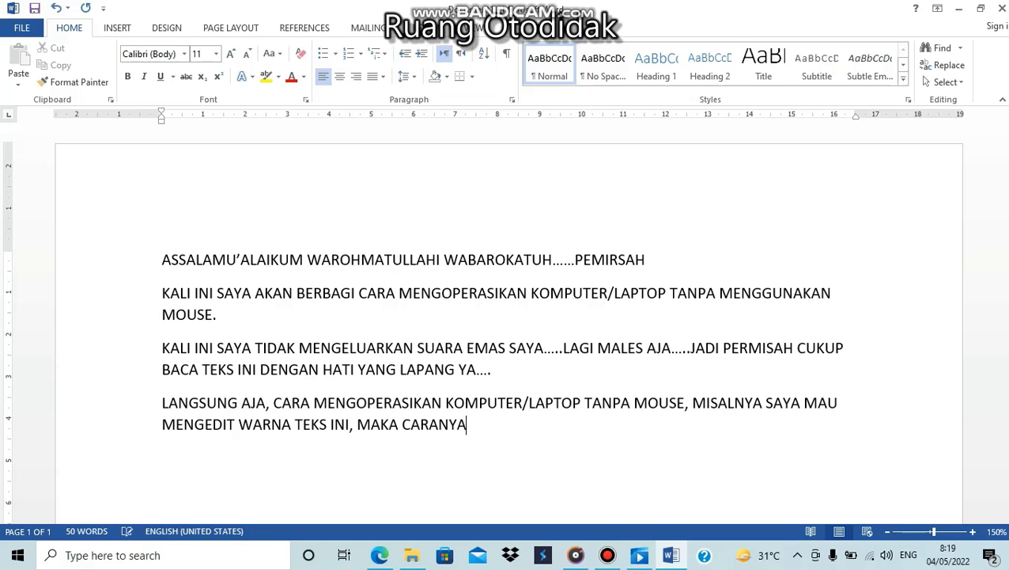
type(" SAYA BO")
key("BackSpace")
type("LOK")
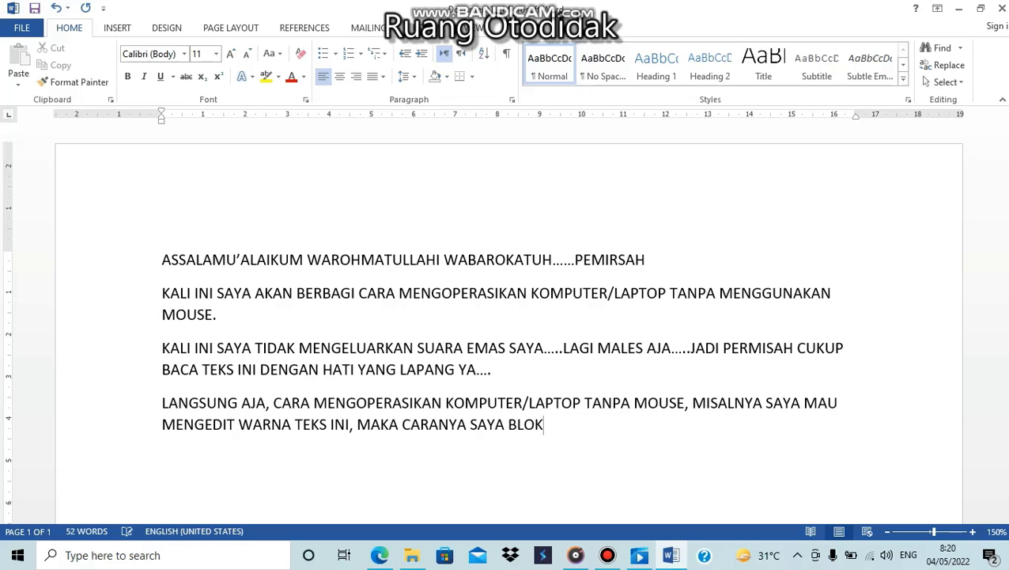
type("/SELEKSI S")
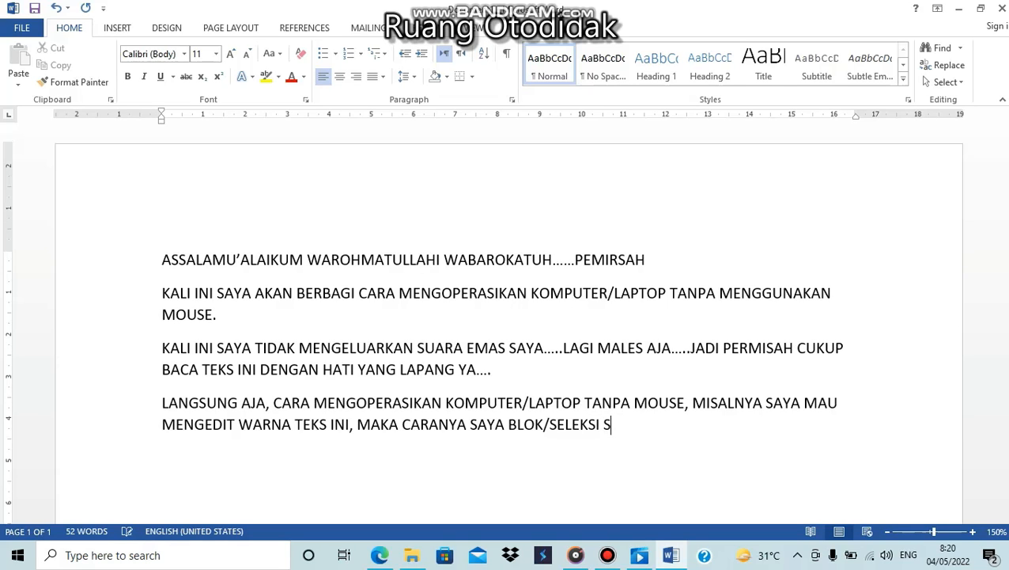
type("ELURUH")
key("BackSpace")
key("BackSpace")
key("BackSpace")
key("BackSpace")
key("BackSpace")
key("BackSpace")
key("BackSpace")
Complete the sentence about selecting text with "TEKS YANG AKAN SAYA UBAH WARNANYA.".
type("TEKS YANG AKAN SAYA")
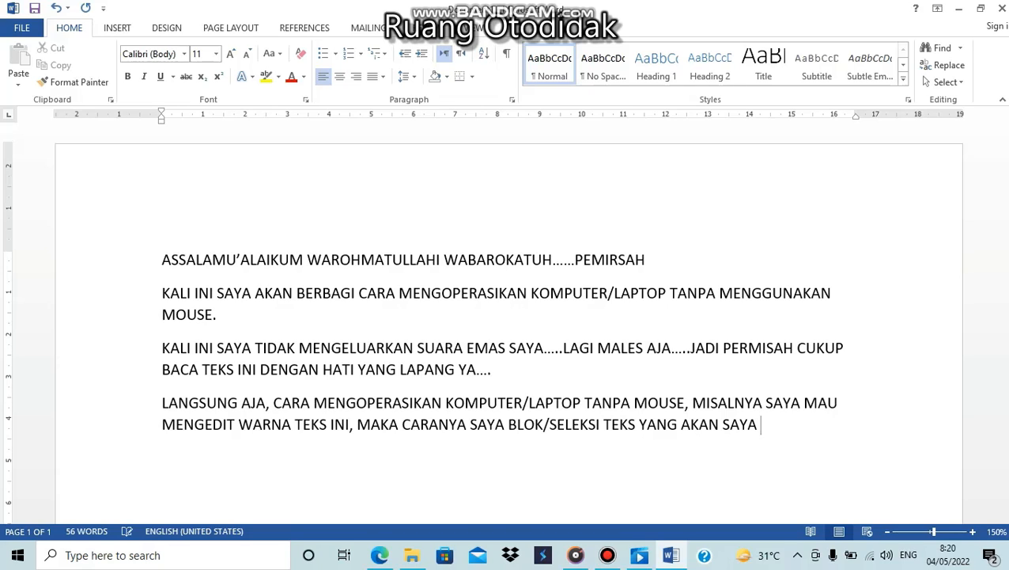
type(" UBAH WA")
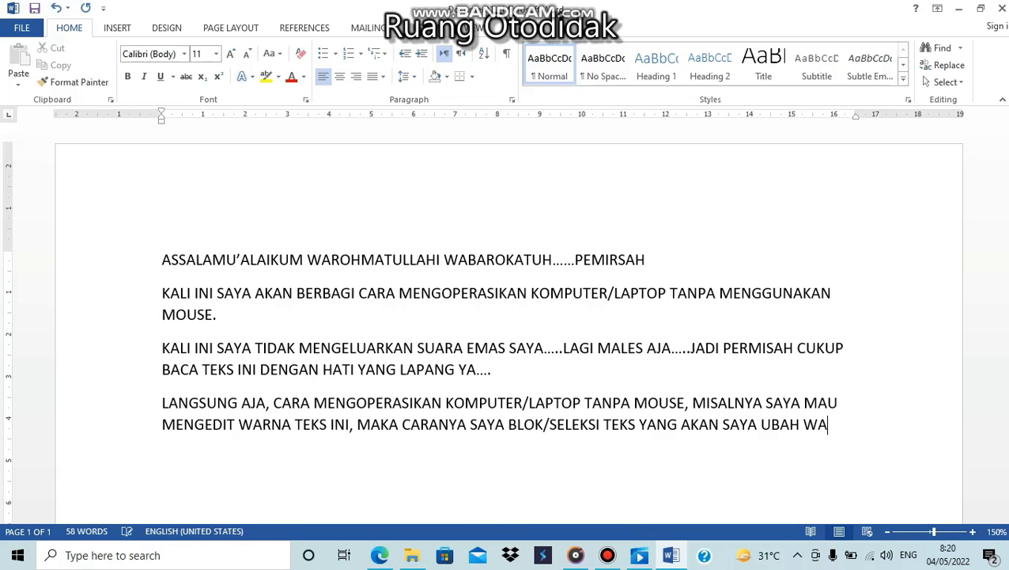
type("RNAYA")
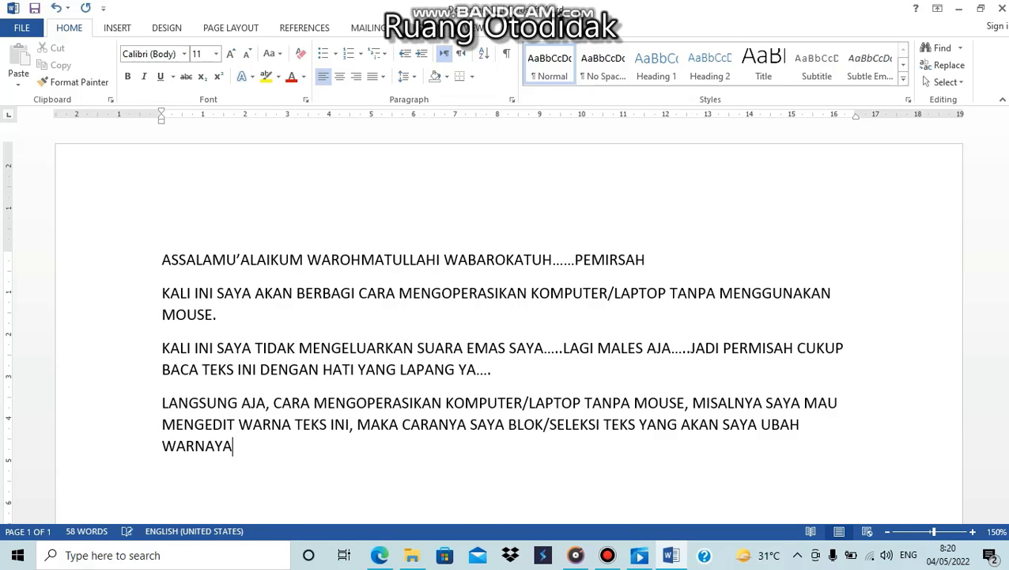
key("BackSpace")
key("BackSpace")
type("ANYA")
Add a new sentence to the fourth paragraph beginning "PASTI PERMISAH SUDAH TAU, KALAU MAU SELEKSI".
type("PASTI ")
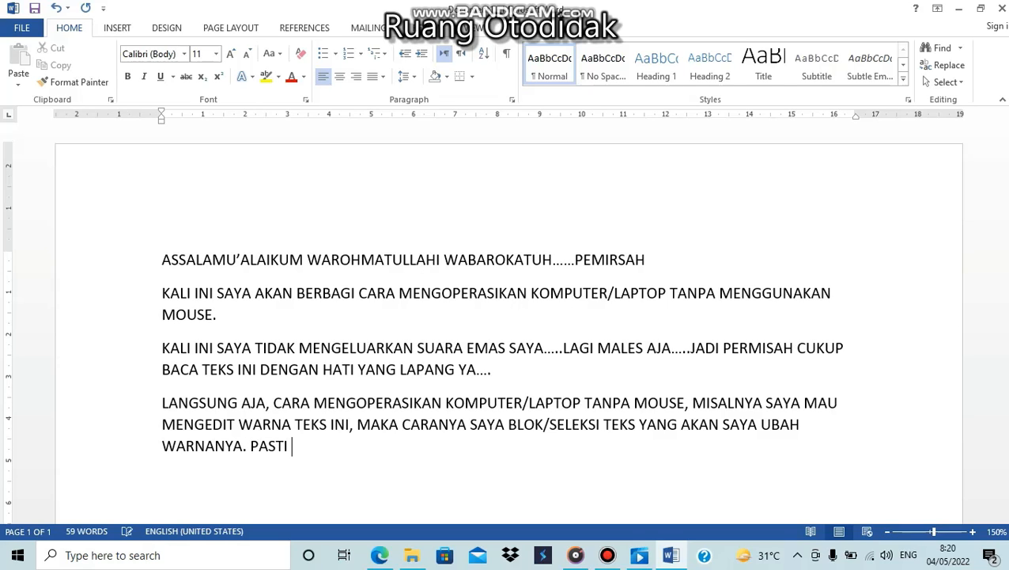
type("PERMISAH S")
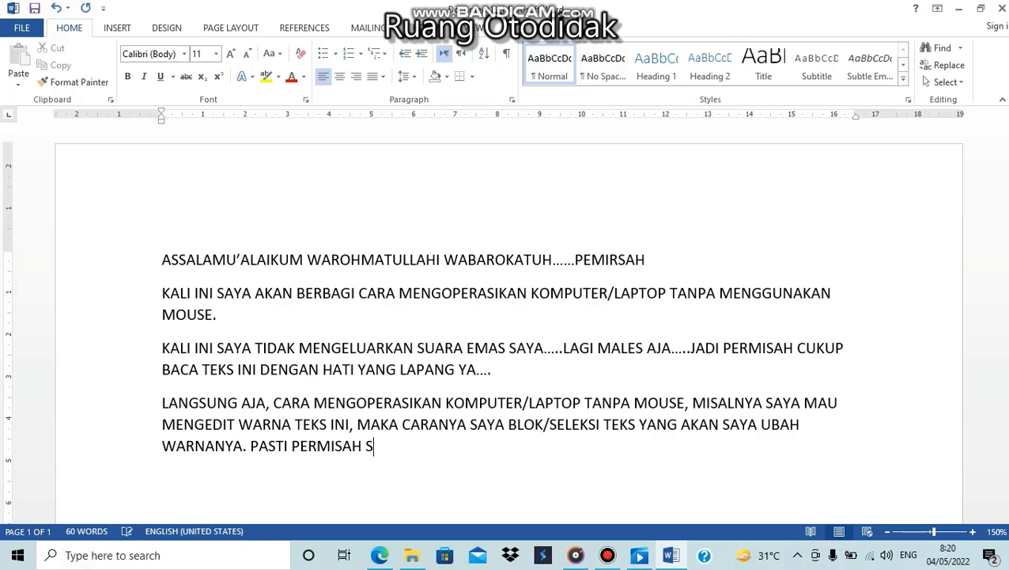
type("UDAH TA")
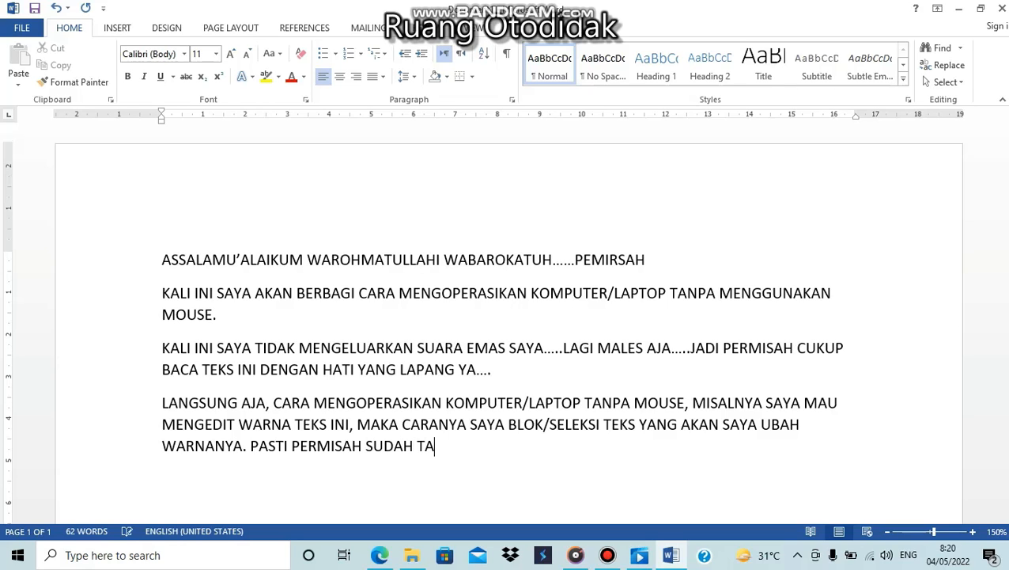
type("U, KALAU M")
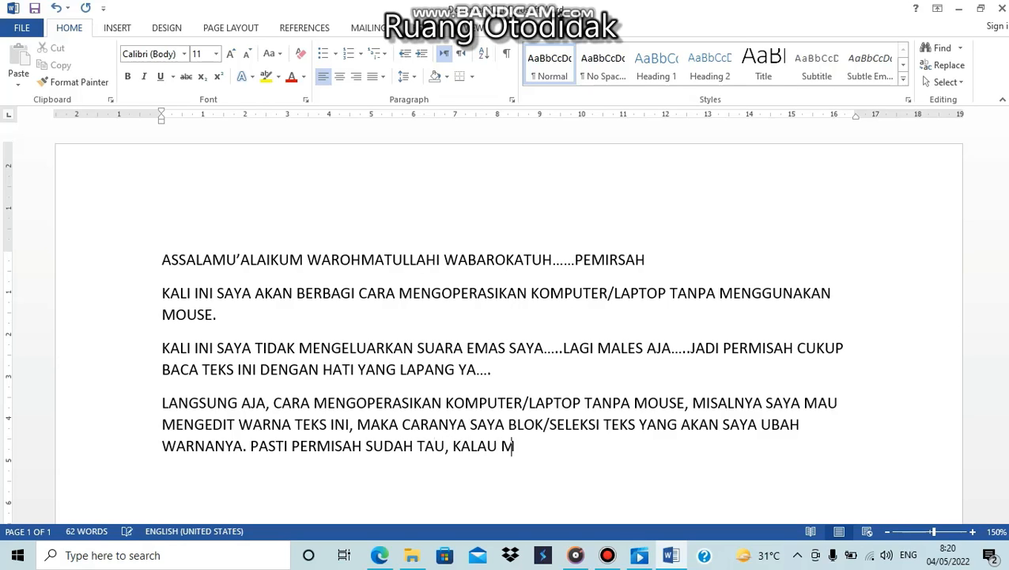
type("AU SLE")
key("BackSpace")
key("BackSpace")
type("ELES")
key("BackSpace")
type("KSI ")
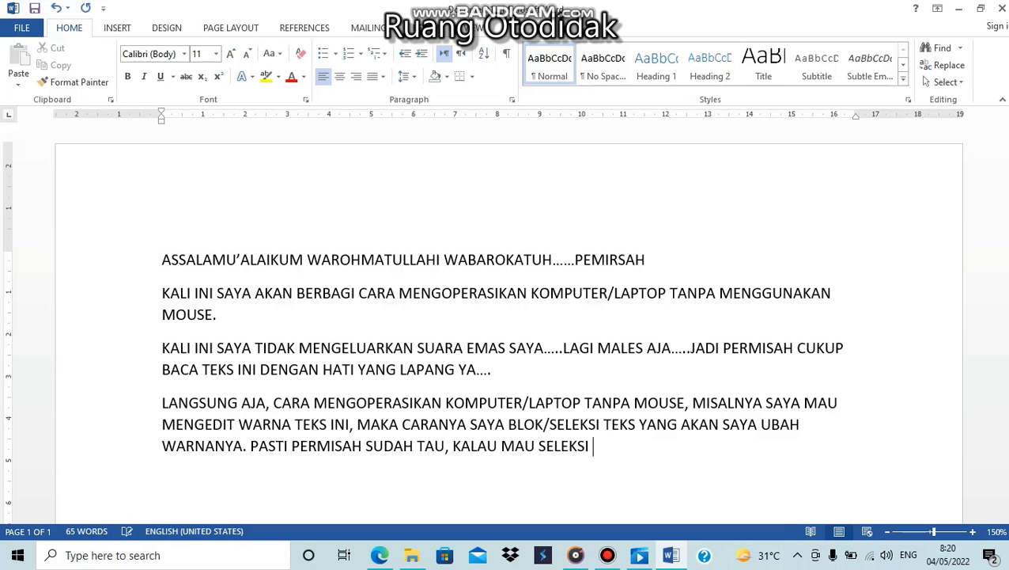
Continue the select-all sentence with "SEMUANYA, MAKA TEKAN CTRL+A PADA KEYBOARD".
type("SEMUANYA, MAKA TEKAN")
key("BackSpace")
type("KAN C")
type("TRL")
type("+A PADA KEYBO")
type("AR")
key("BackSpace")
key("BackSpace")
type("OARD")
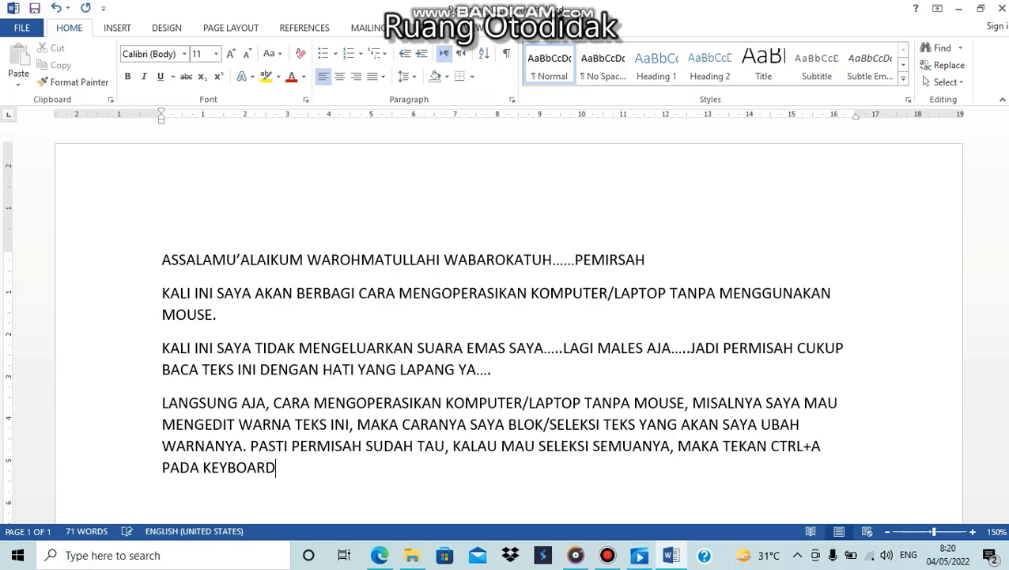
Finish the select-all sentence with ", INI HASILNYA.", demonstrate selecting the whole document, and return to the end of the text.
type(", INI HASILNYA.")
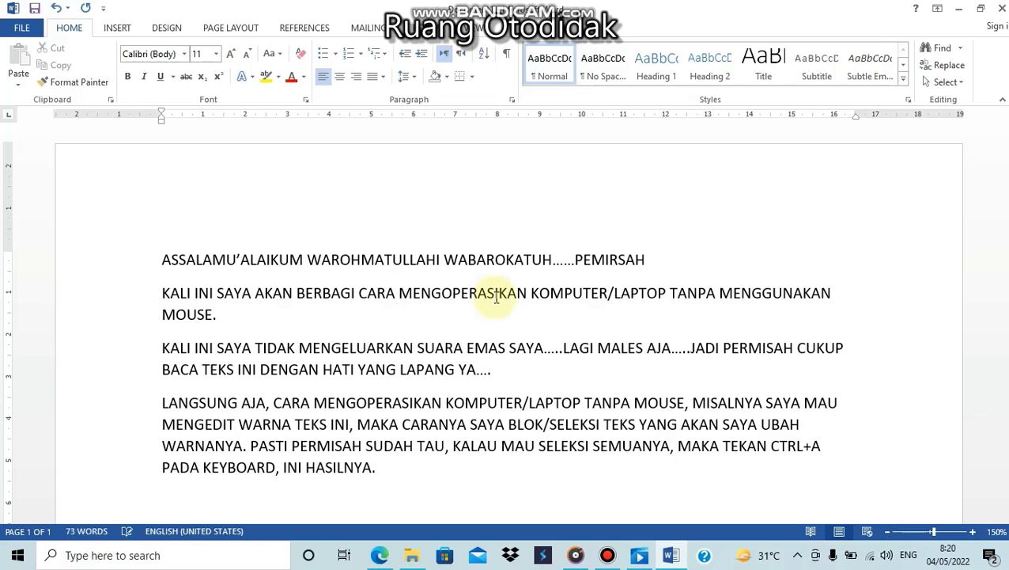
key("ctrl+a")
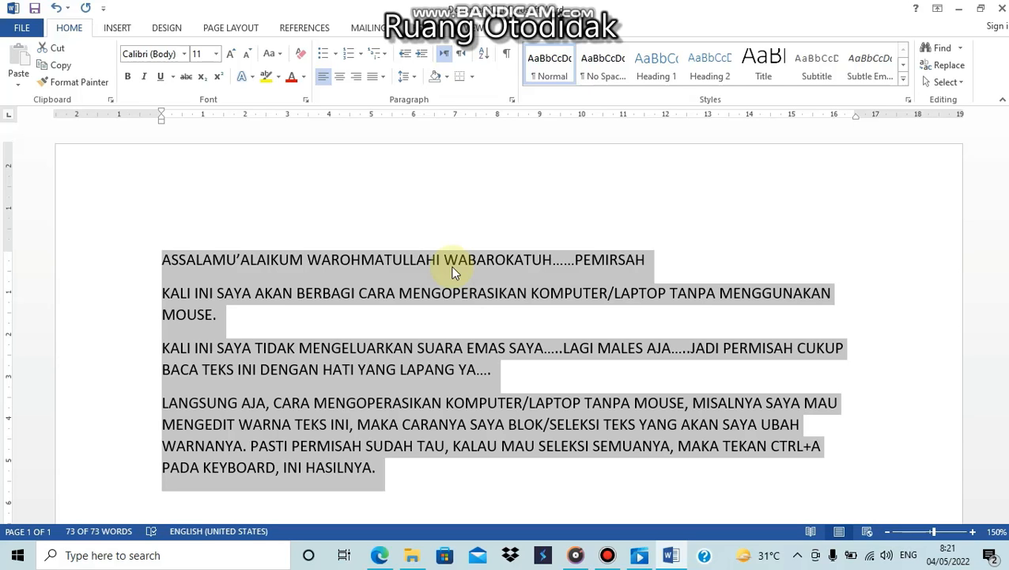
left_click(416, 482)
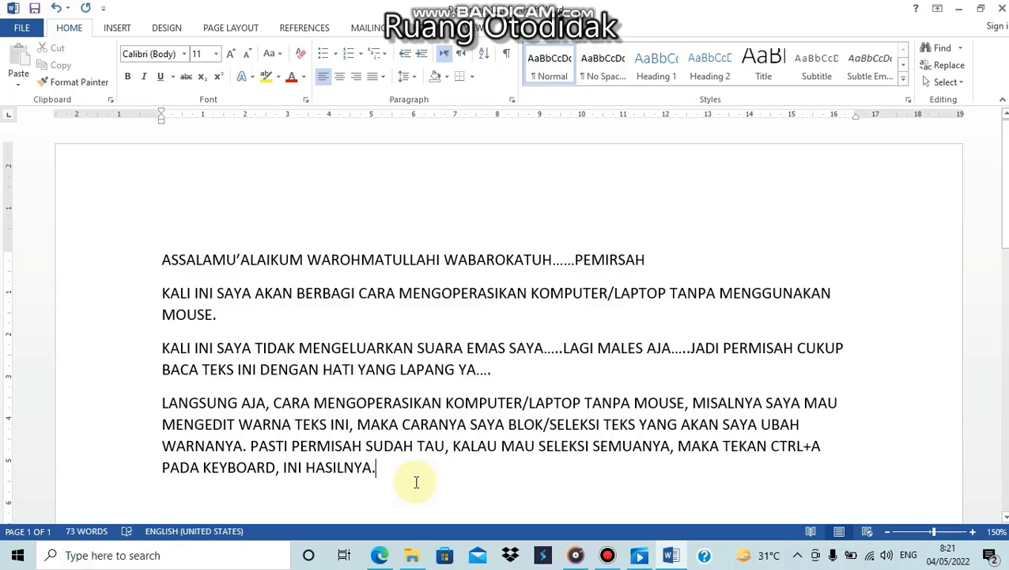
Add to the fourth paragraph "KEMUDIAN, TEKAN TOMBOL ALT PADA KEYBOARD, SEHINGGA BAGIAN RIBBON/MENU DI ATAS".
type("KEMUDI")
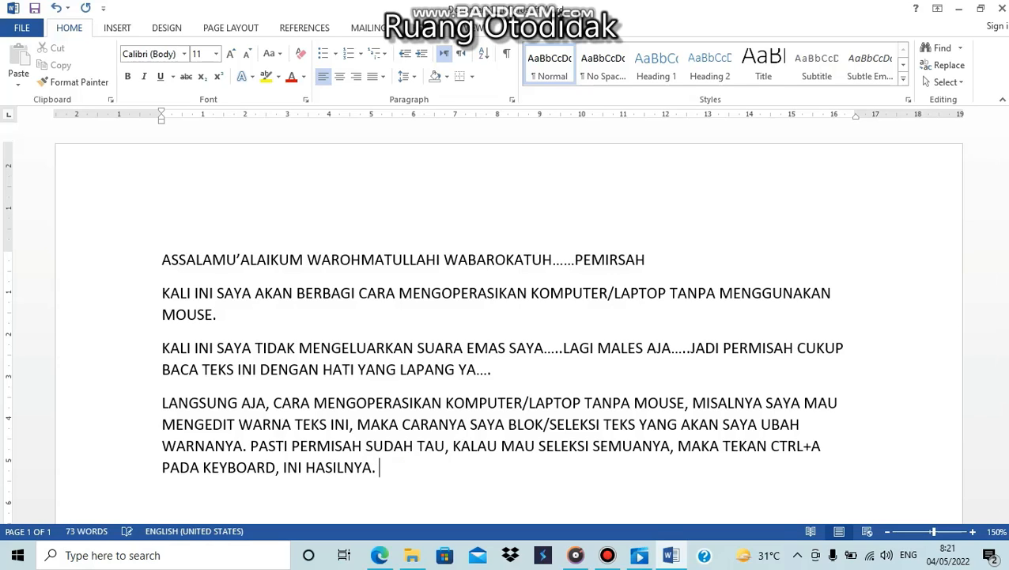
type("AN, TEKAN TOMBOL ALT PADA KEYBOARD, SEHINGGA")
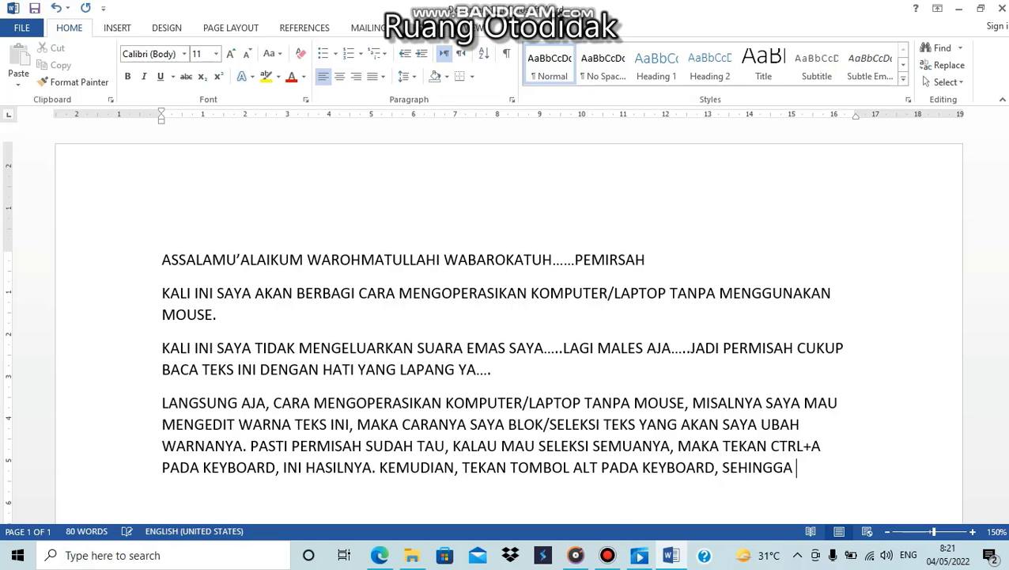
type("IAN")
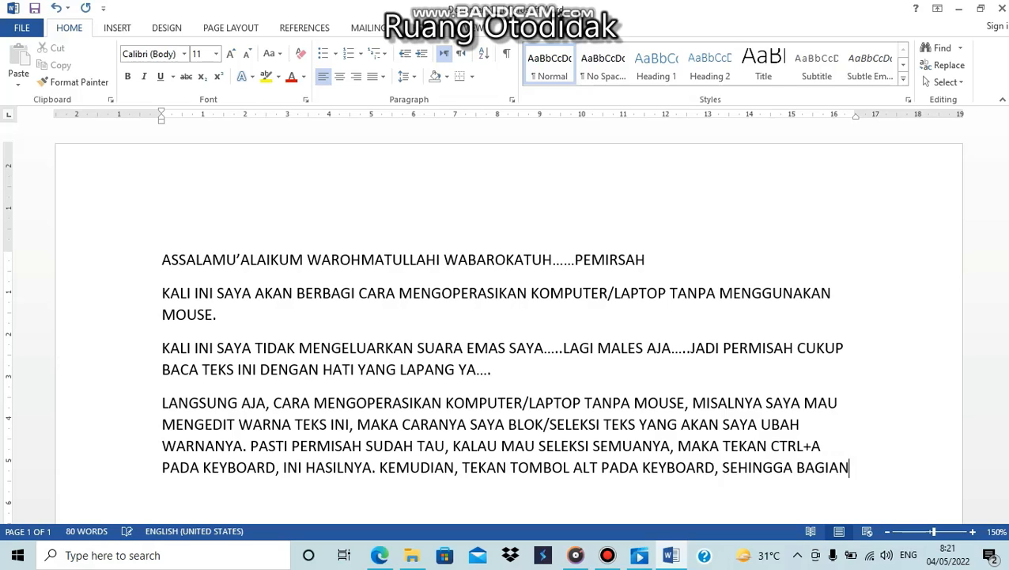
type(" RIBBON/MENU DI ATAS")
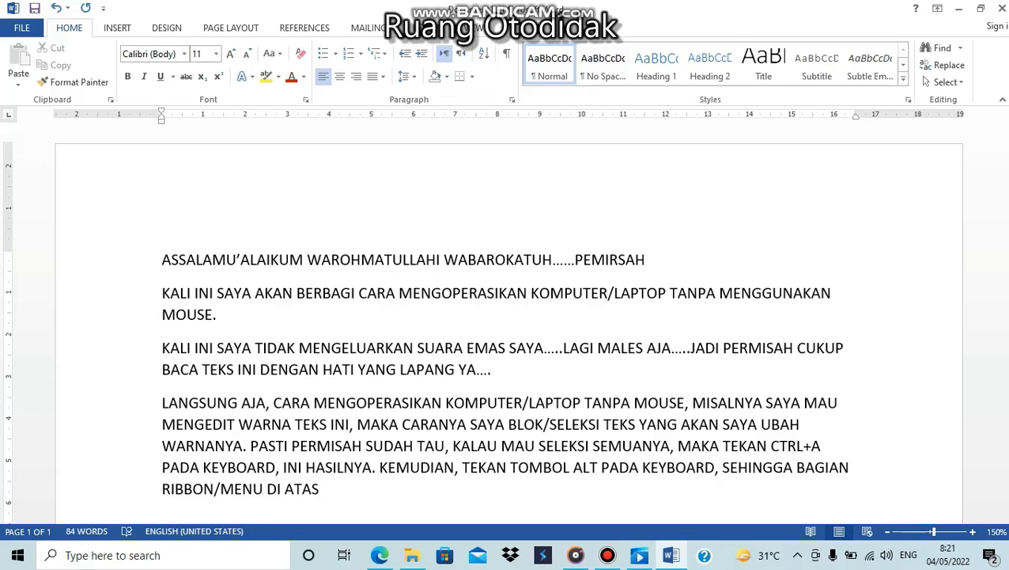
Complete the sentence with "AKAN MUNCUL HURUF YANG BISA DIGUNAKAN SEBAGAI TOMBOL/NAVIGASI UNTUK MASUK KE DALAMNYA.".
type(" AKAN MUNCUL HURUF YANG BISA DIGUNAKAN SEBAGAI")
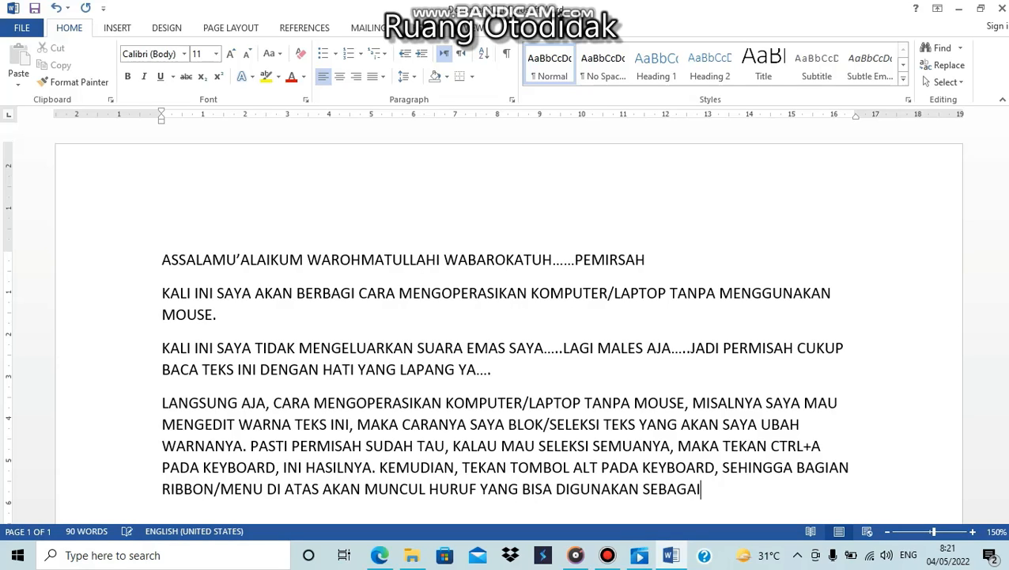
type(" TOMBOL/NAVIGASI U")
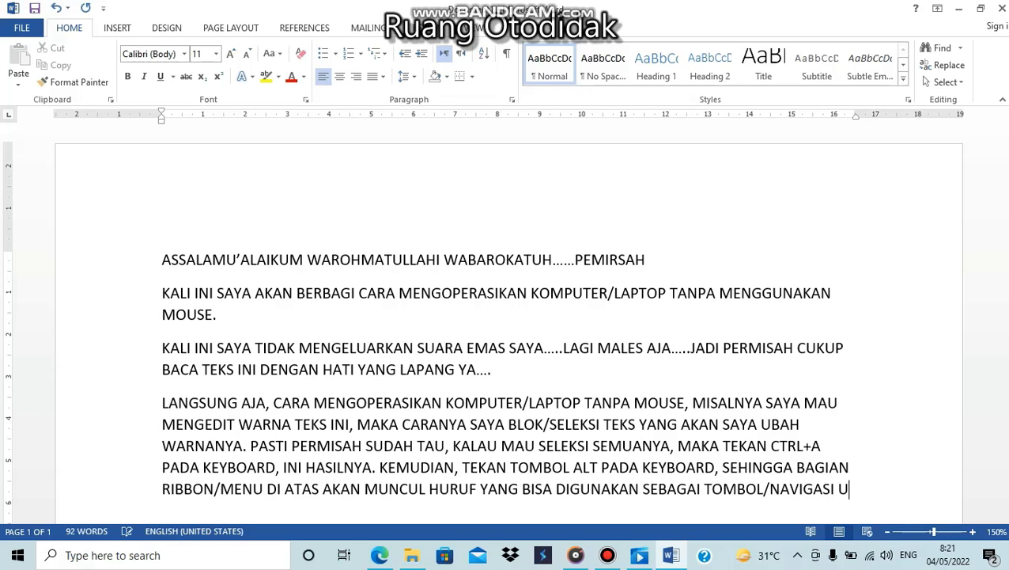
type("NTUK MASUK KE DALAMNYA.")
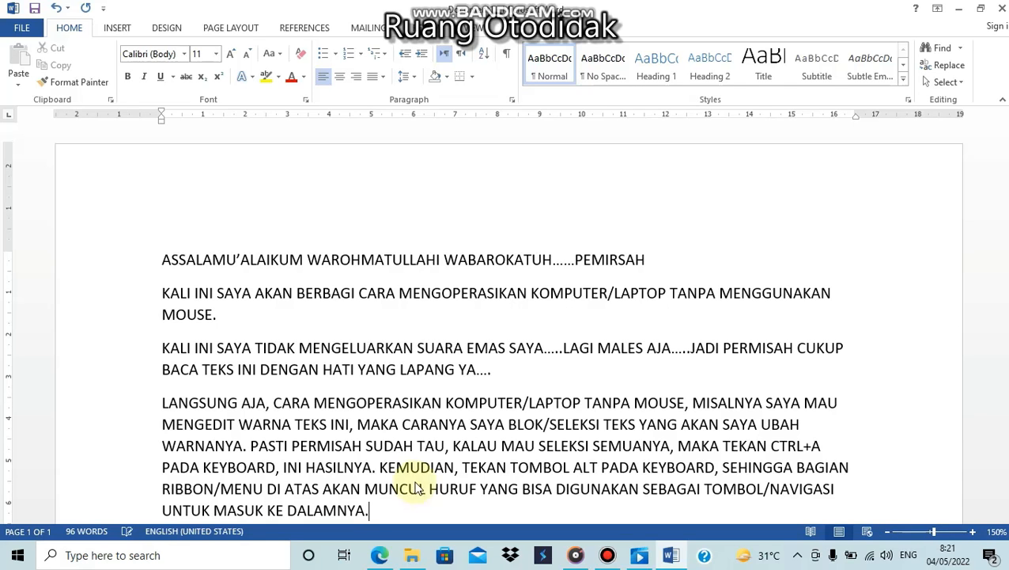
Change the font colour of the entire document text to red and deselect it.
key("ctrl+a")
key("alt")
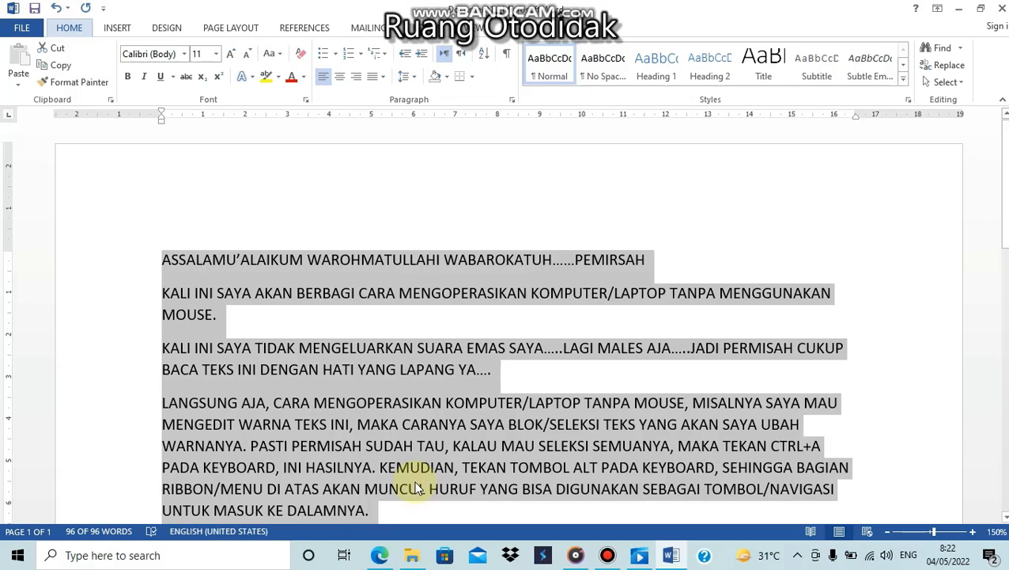
key("h")
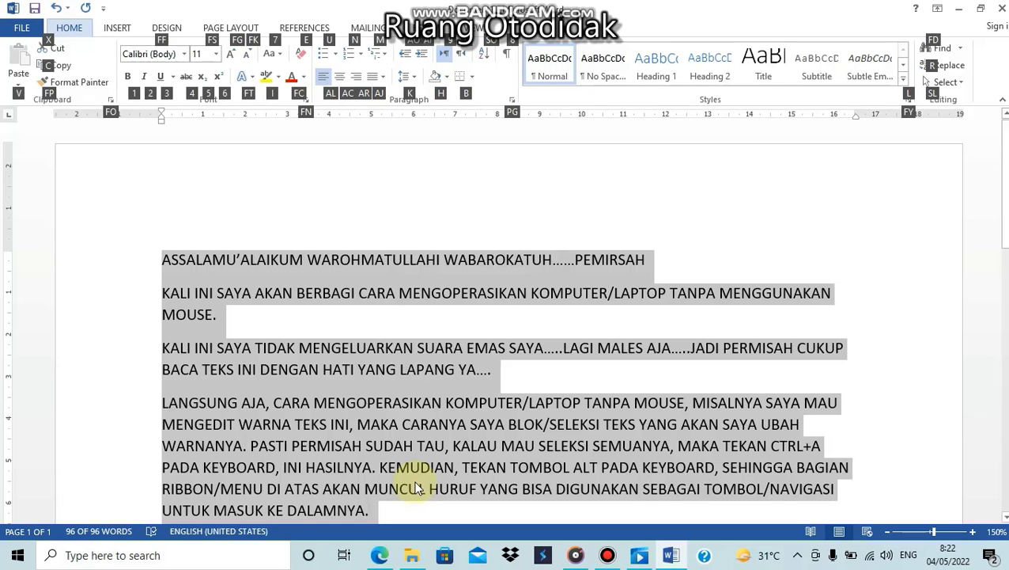
key("f")
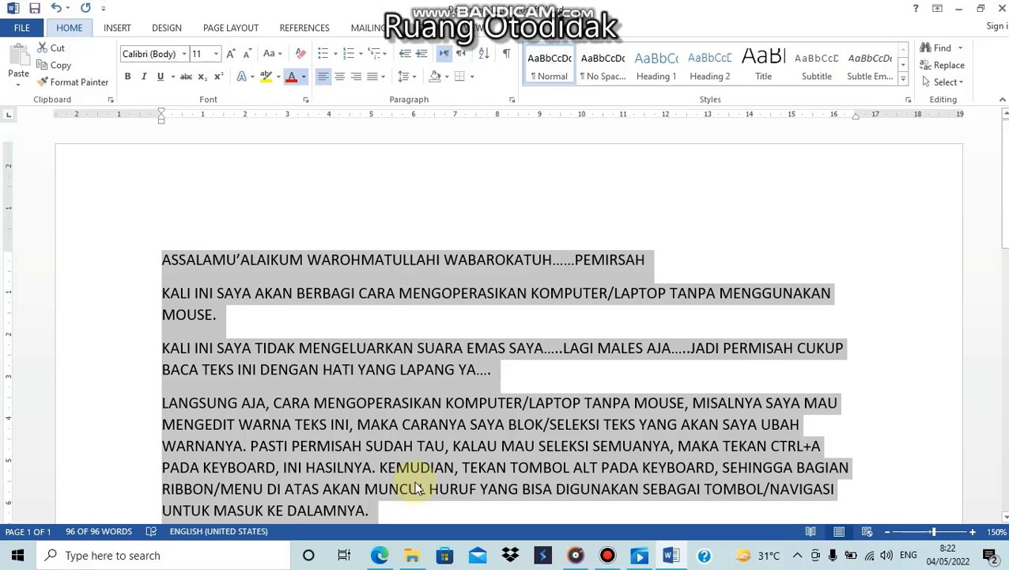
key("c")
key("Down")
key("Down")
key("Down")
key("Down")
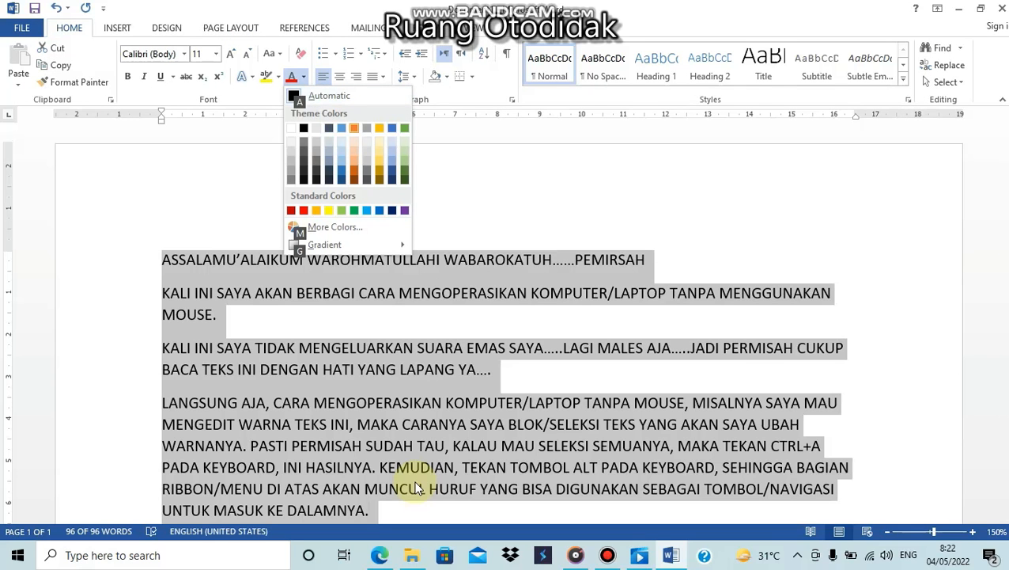
key("Down")
key("Down")
key("Down")
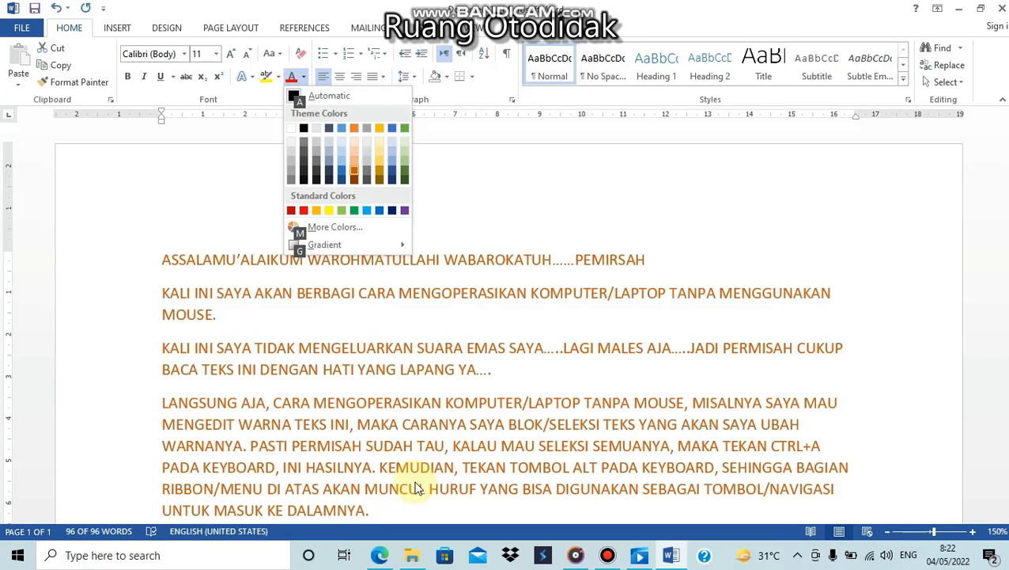
key("Left")
key("Left")
key("Left")
key("Left")
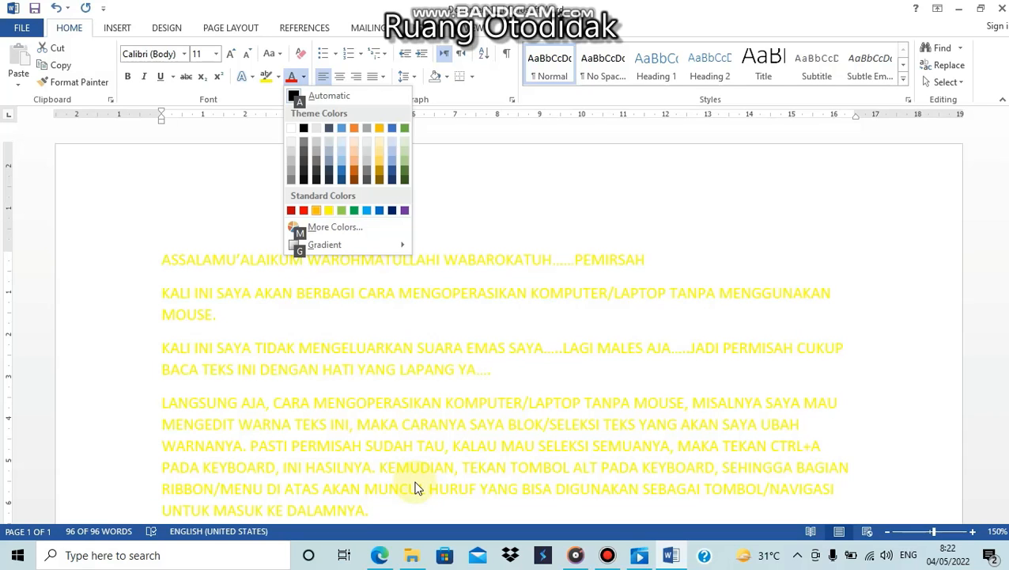
key("Return")
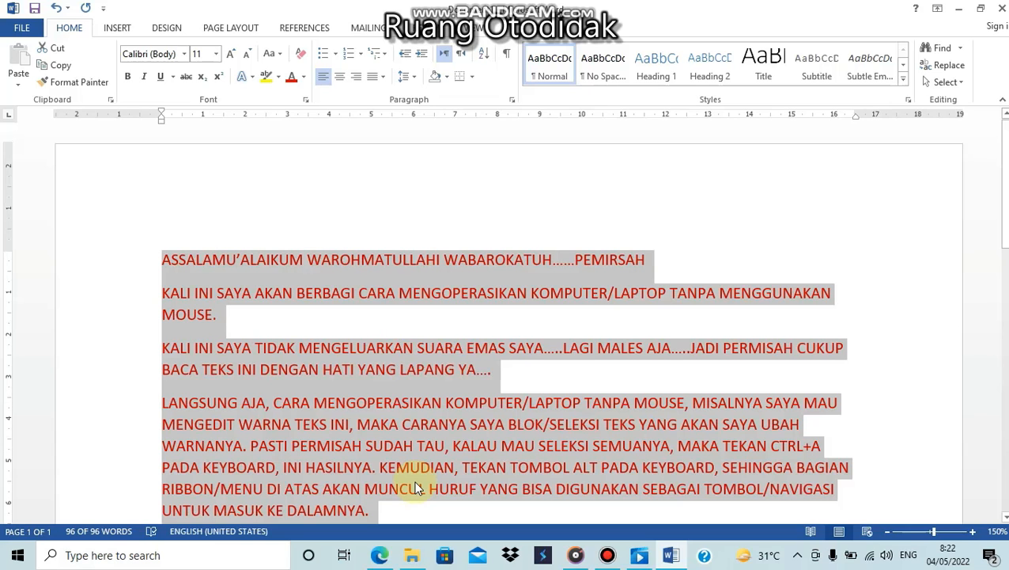
scroll(417, 488, "down", 1)
key("Right")
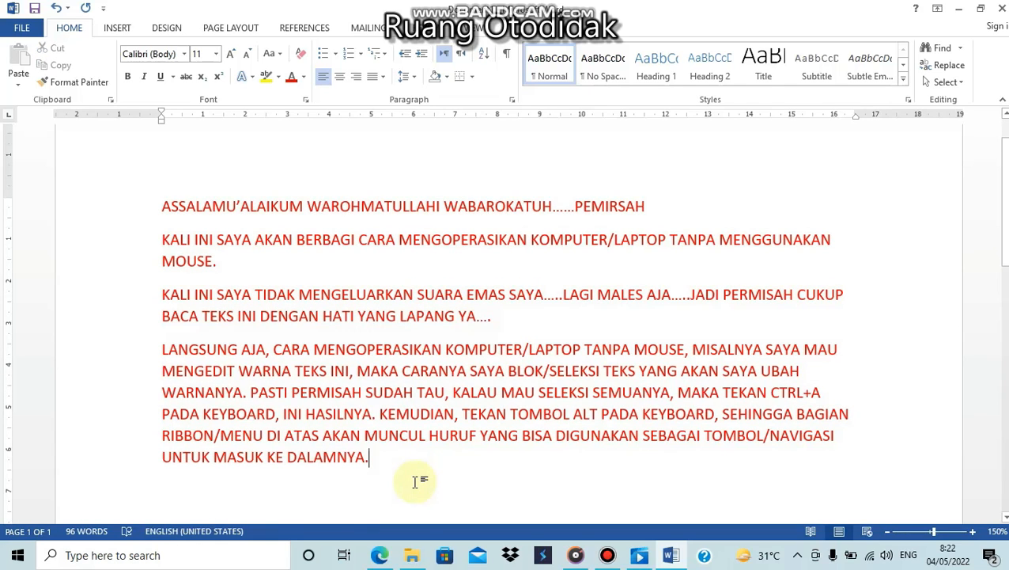
Start a fifth paragraph with "NAH, JADI BEGITU, KITA TEKAN TOMBOL ALT".
key("Return")
type("NAH, JADI BEGITU")
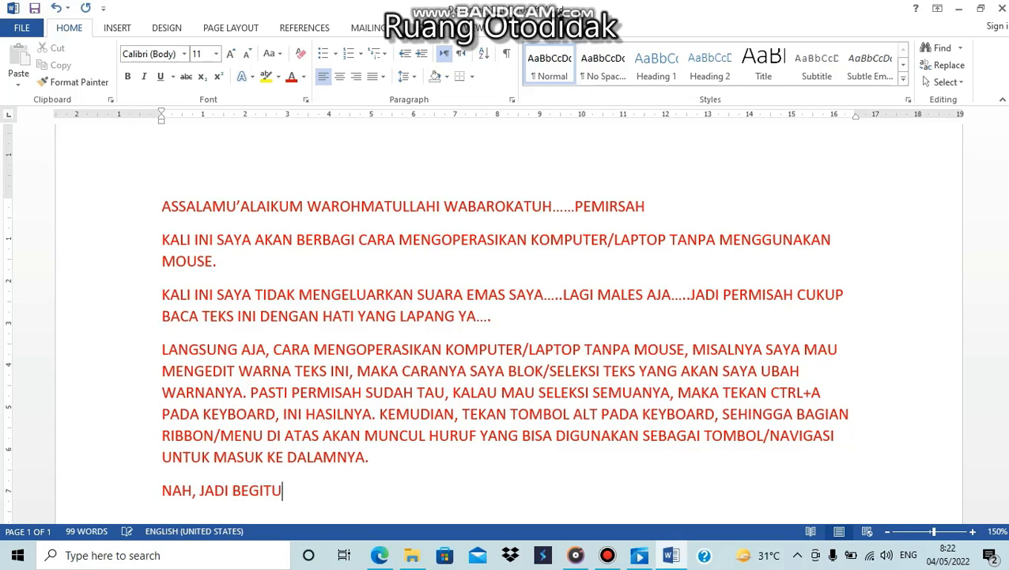
type(", KITA TK")
key("BackSpace")
key("BackSpace")
type("EKAN ")
type("C")
key("BackSpace")
type("TOM")
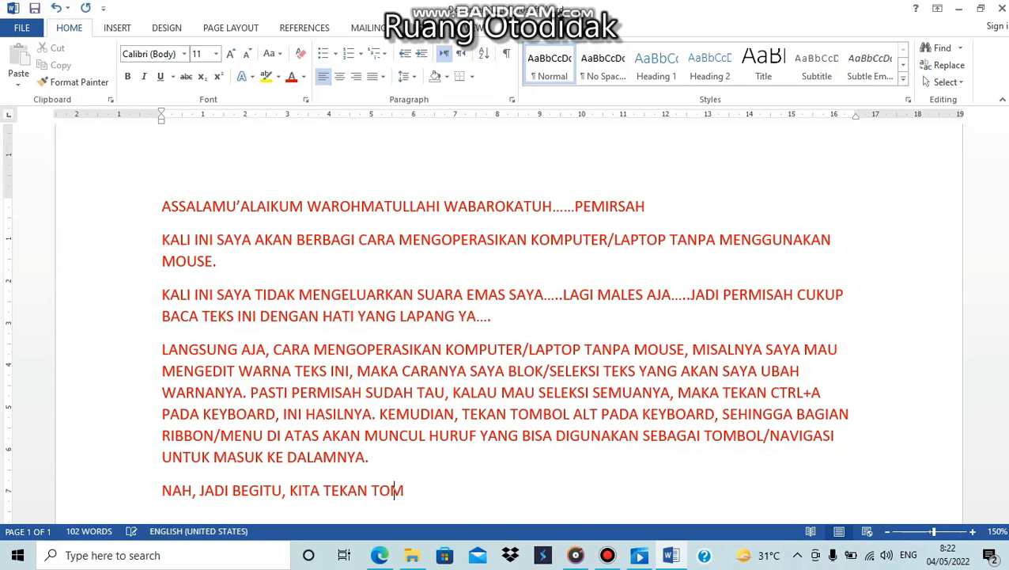
type("BOL ALT ")
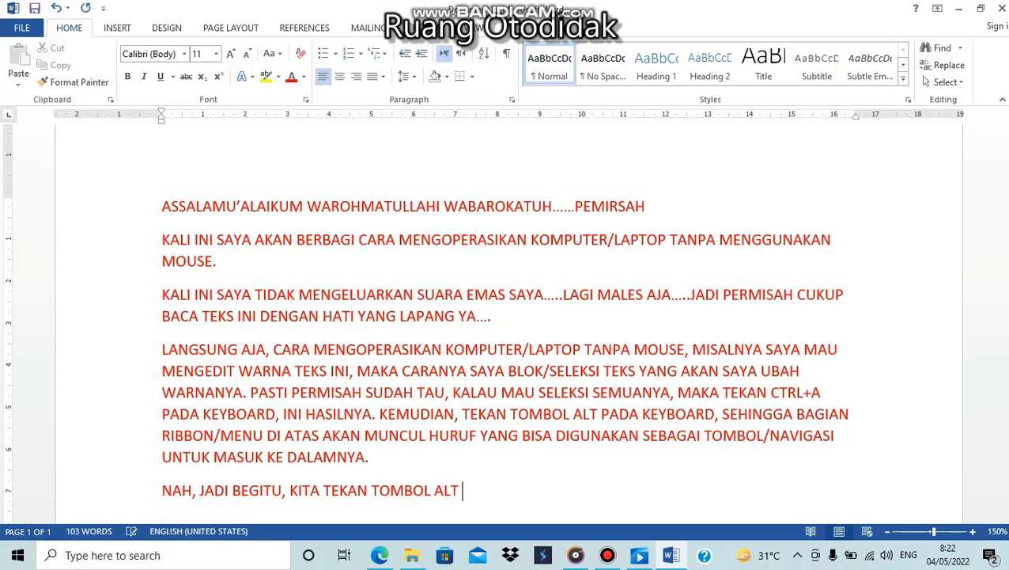
Continue the fifth paragraph with "PADA KEYBOARD, LALU IKUTI SAJA HURUF-HURUF YANG MUNCUL BERIKUTNYA".
type("PADA KEYBOARD, LALU IKUTI SAJA HU")
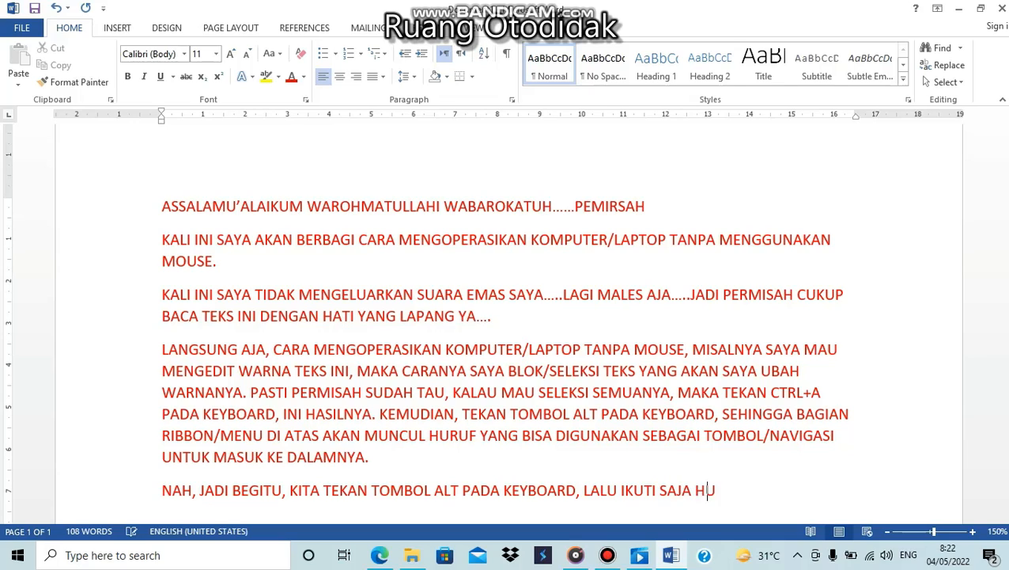
type("RUF-HURUF YANG M")
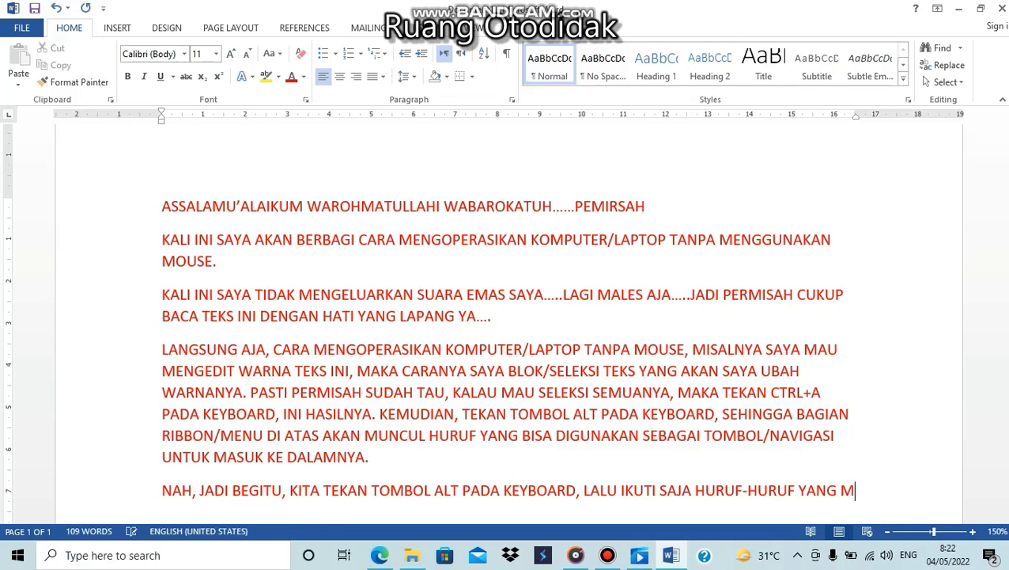
type("UNCUL BERIKUTNYA")
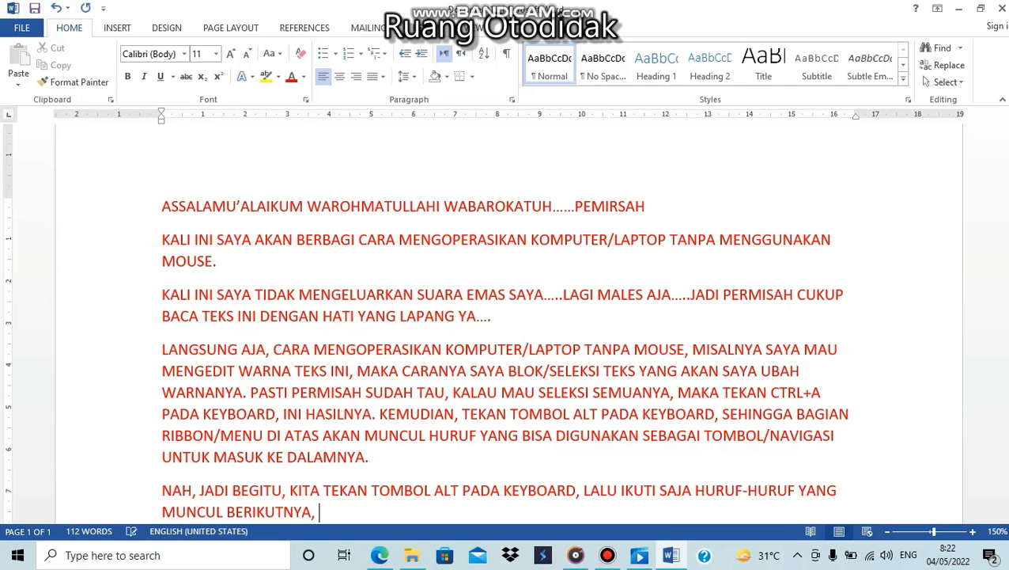
Add ", ADA YANG KOMBINASI DUA HURUF, HARUS CEPAT MENEKANNYA PADA KEYBOARD" to the fifth paragraph.
type(", ADAN")
key("BackSpace")
type("YANG KOMBINASI DUA HURUF")
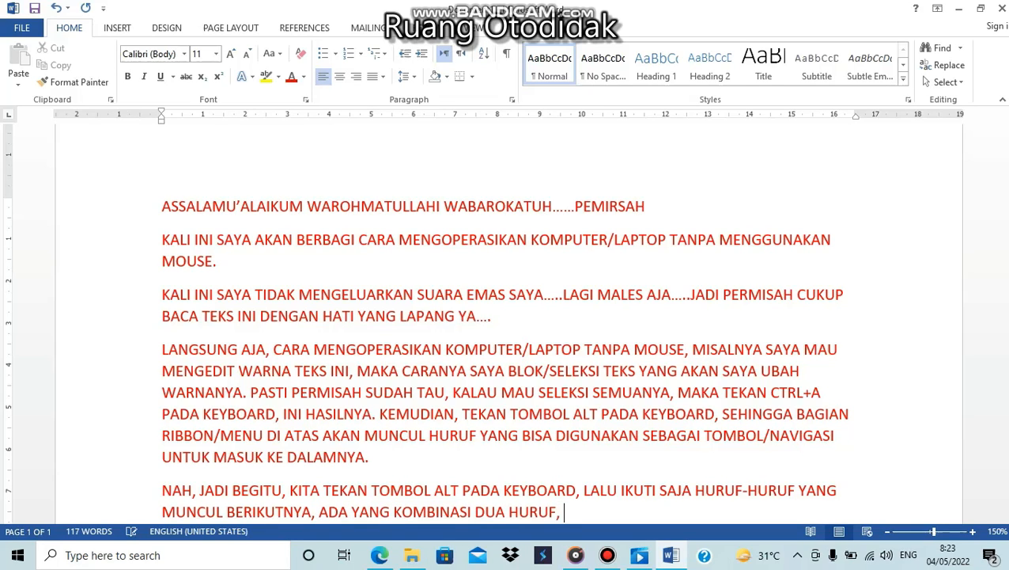
type(", HARUS CEPAT MENEKANNYA PADA ")
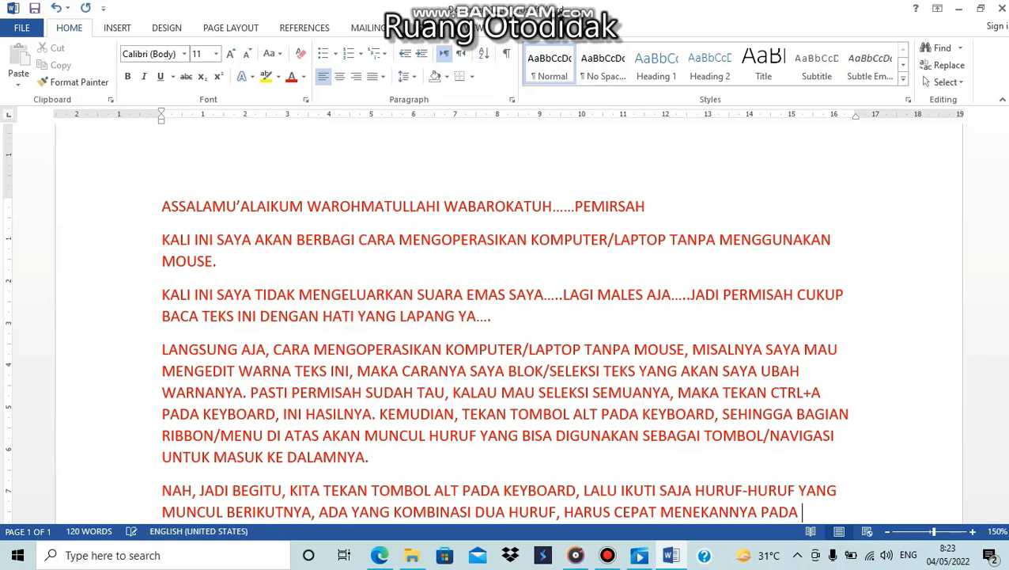
type("KEYBOARD")
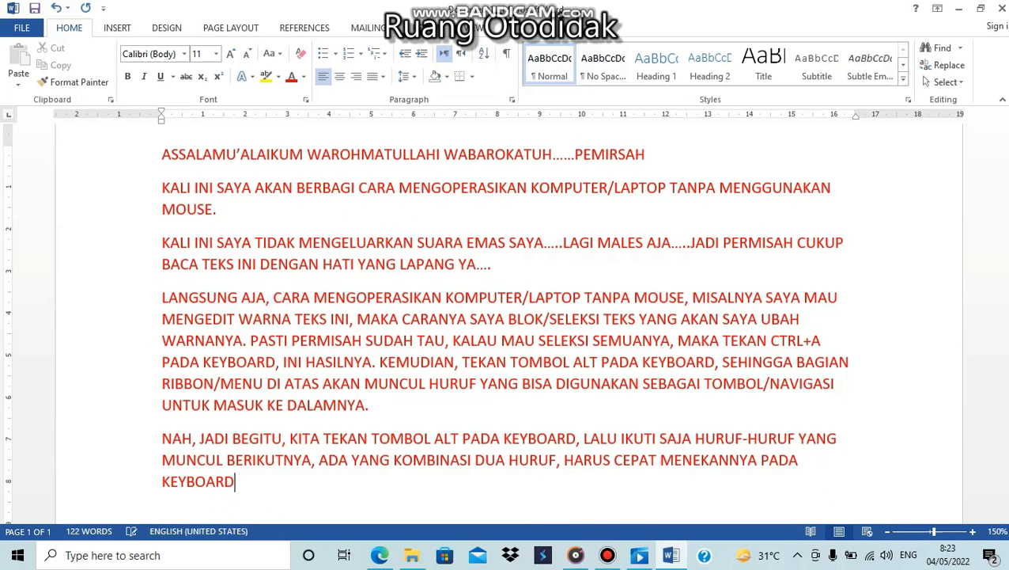
Extend the sentence with ", KALAU SUDAH TINGGAL TEKAN TOMBOL ENTER, UNTUK MENGHILANGKAN IKON HURUF, TINGGAL".
type(", KALAU SUDAH TINGGAL TEKAN TOMBOL ENTER,")
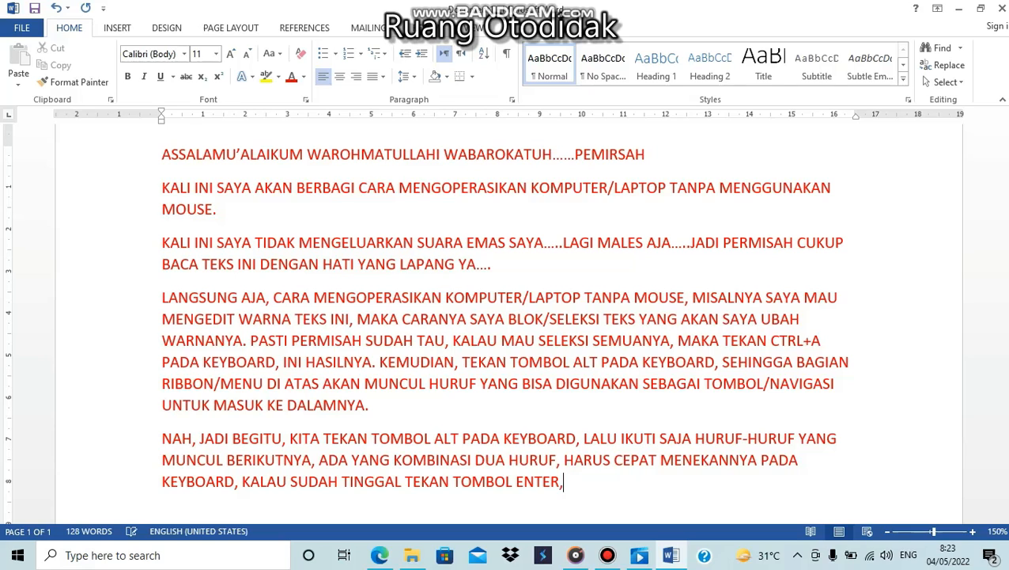
type("UNTUK MENGHILANGKAN")
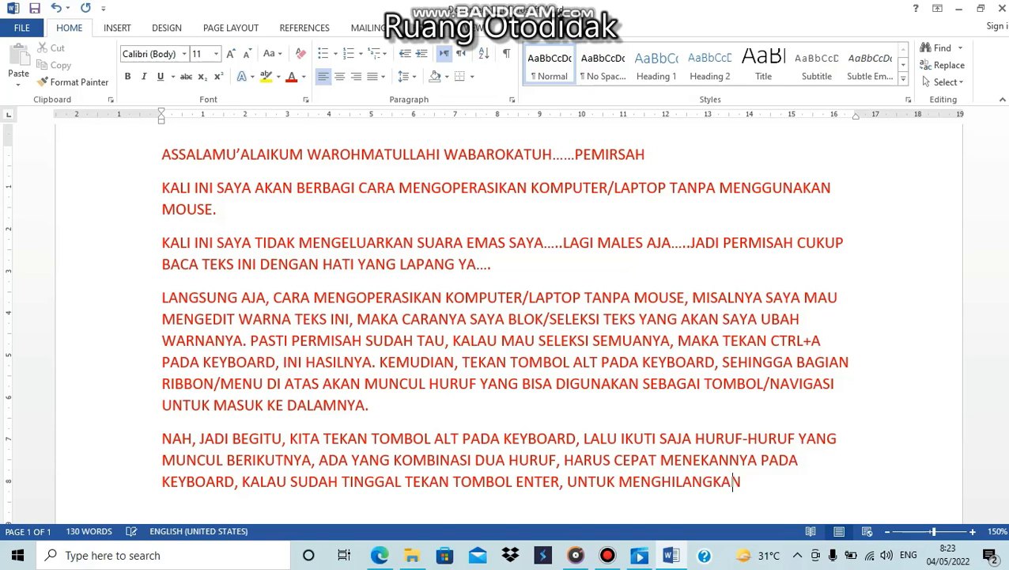
type(" IKON HURUF, TINGGAL")
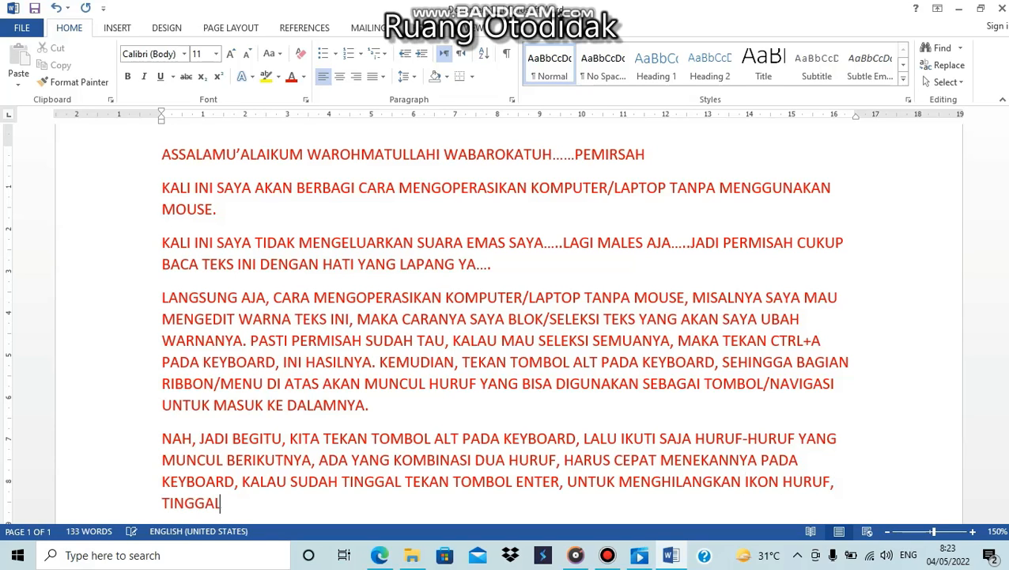
Finish the fifth paragraph with "TEKAN KEMBALI TOMBOL ALT." and demonstrate showing and hiding the ribbon's letter hints.
type(" TEKAN KEMBALI")
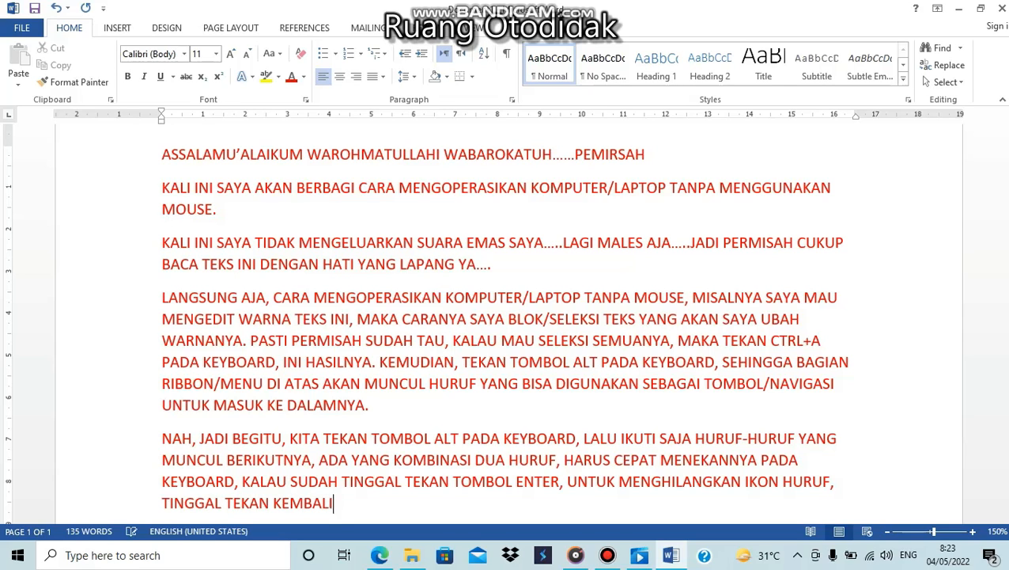
type(" TOMBOL ALT")
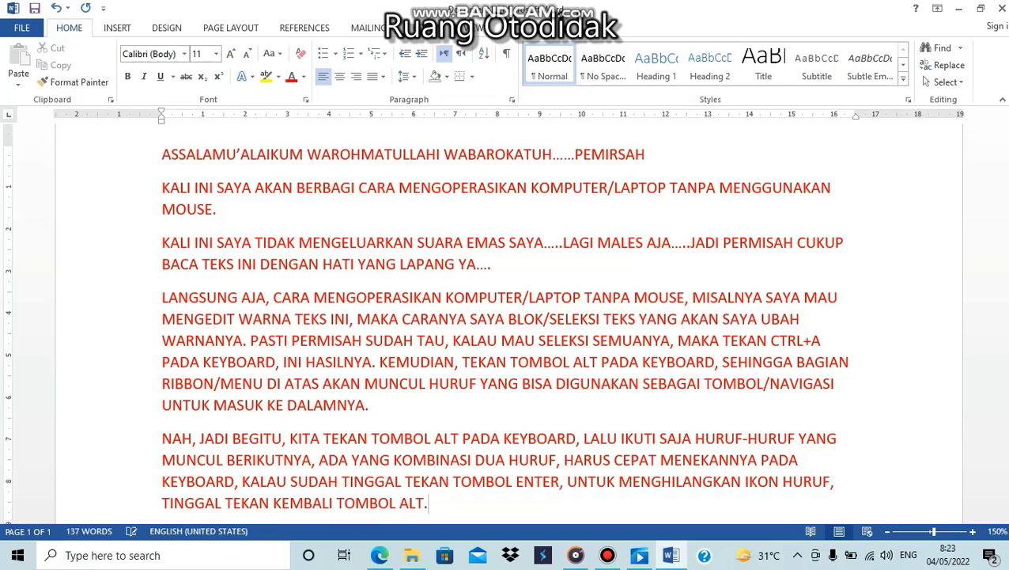
type(".")
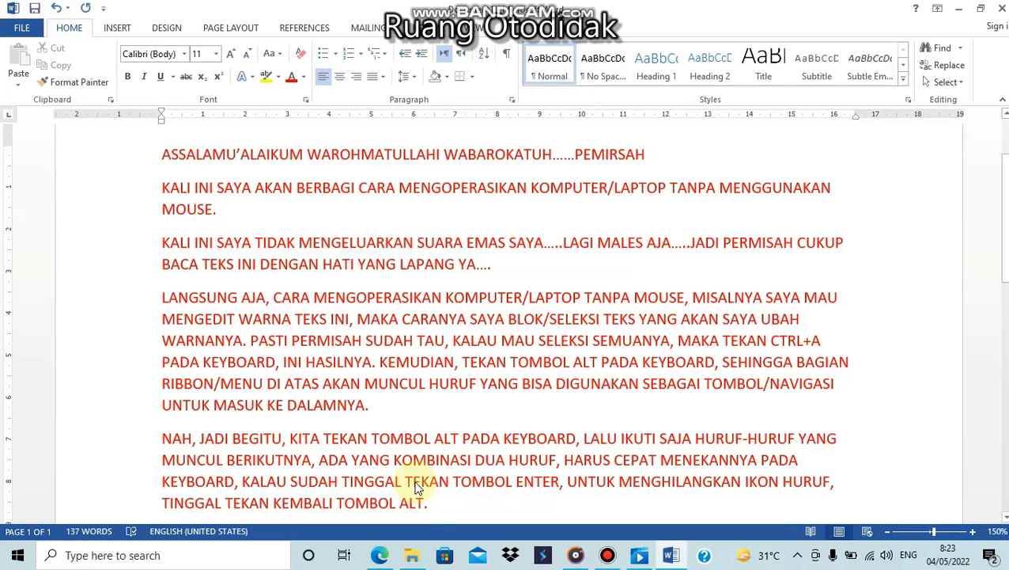
key("alt")
key("alt")
Start a new paragraph with "JADI KESIMPULANNYA, TANPA MOUSE KITA BISA TETAP MENGOPERASIKAN KOMPUTER/LAPTOP".
key("Return")
type("K")
key("BackSpace")
type("JADI K")
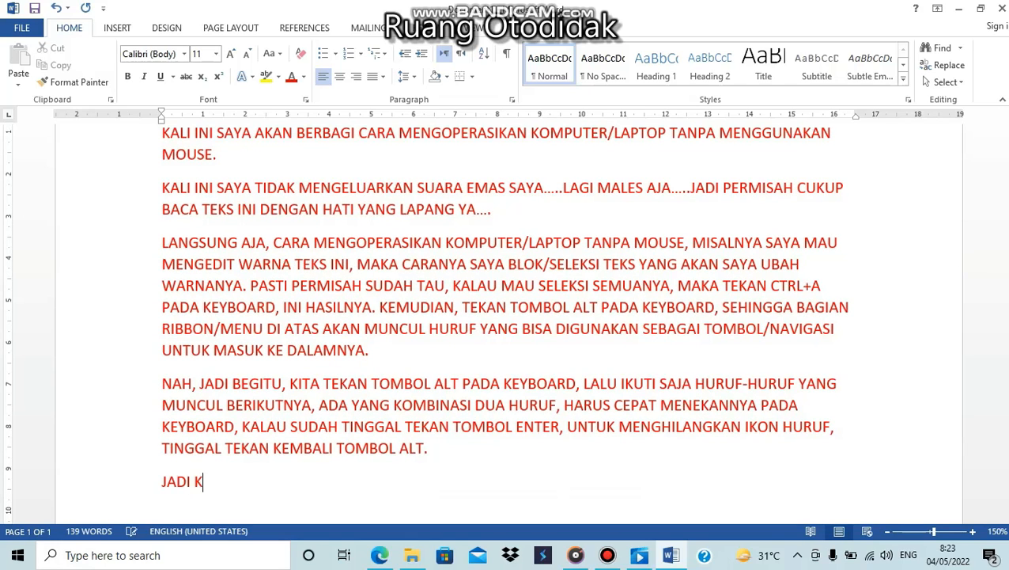
type("ESIMPULANNYA, TANPA MOUS")
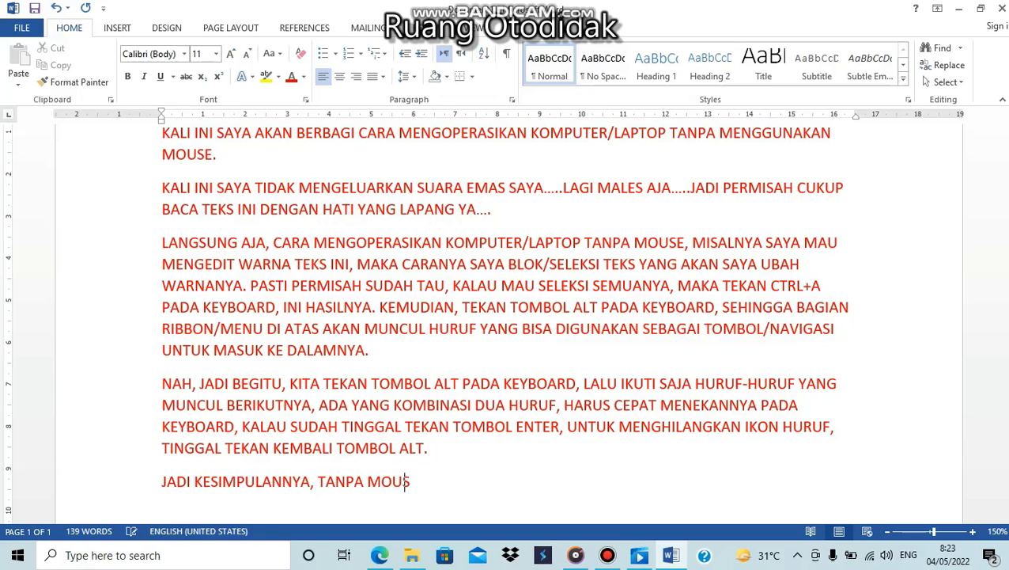
type("E KITA BISA TETAP MENGOPERASIKAN KOMPUT")
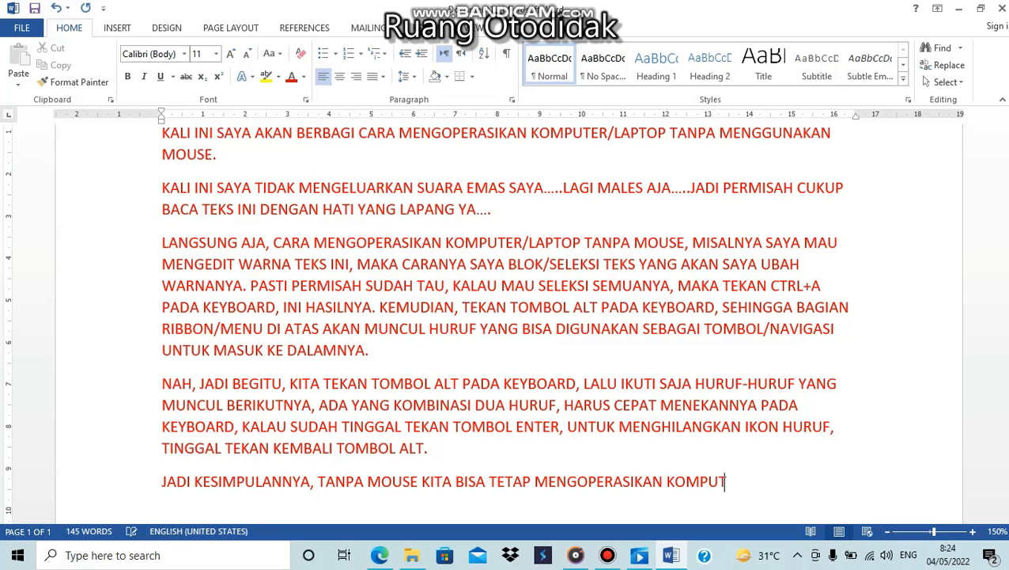
type("ER/LAPTOP")
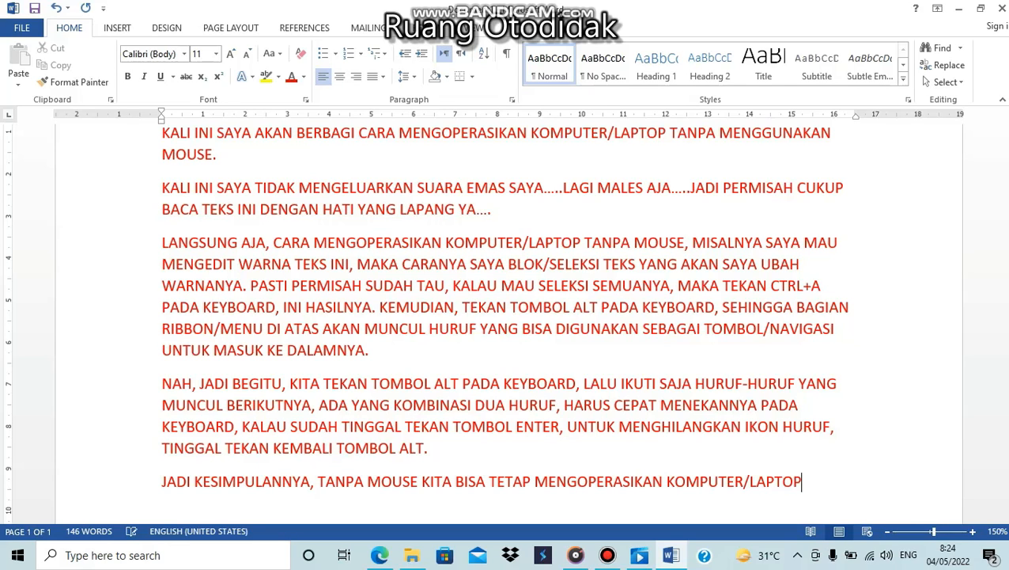
Continue the conclusion paragraph with ", YANG PENTING KEYBOARDNYA ADA. KALAU KEYBOARDNYA TIDAK ADA, MAKA SEBAIKNYA".
type(", YANG PENTING KEYBOARDNYA")
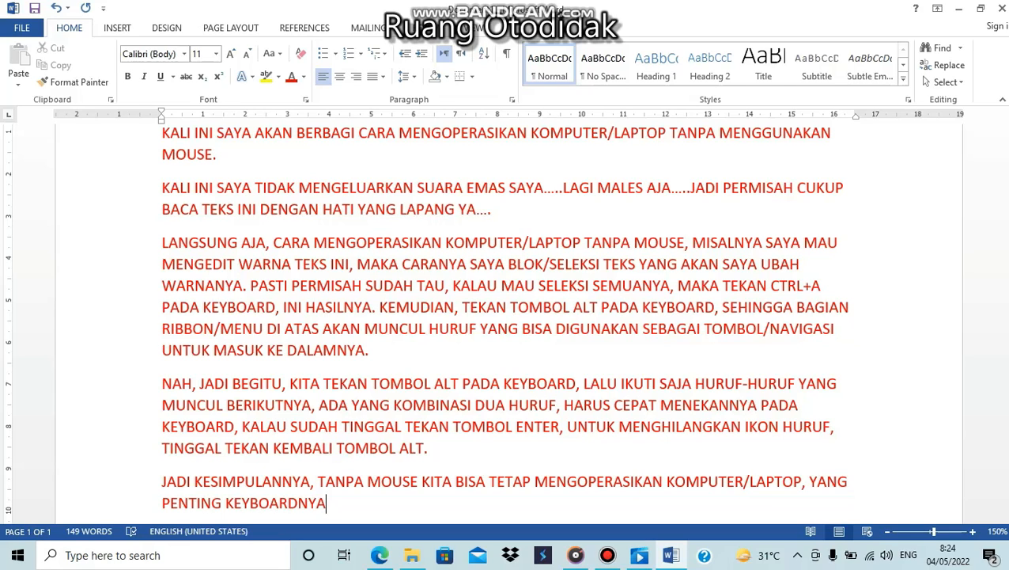
type(" ADA. KALAU KEY")
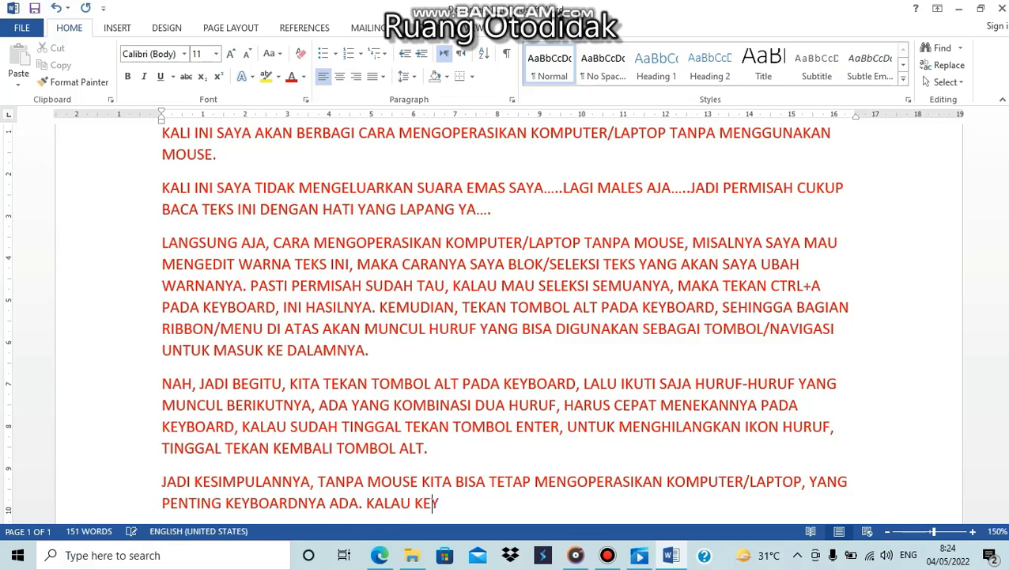
type("BOARDNYA TI")
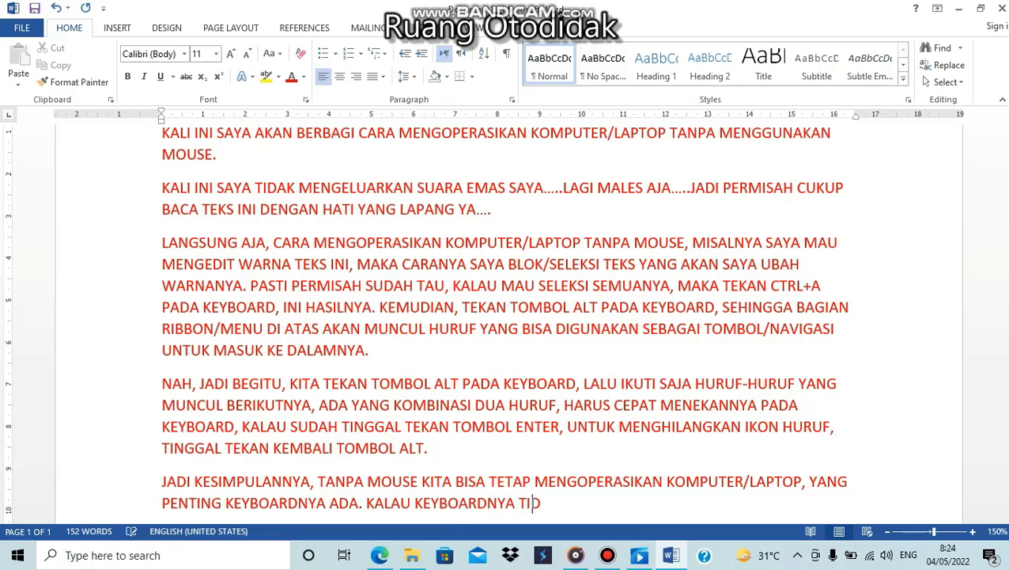
type("DAK ADA, M")
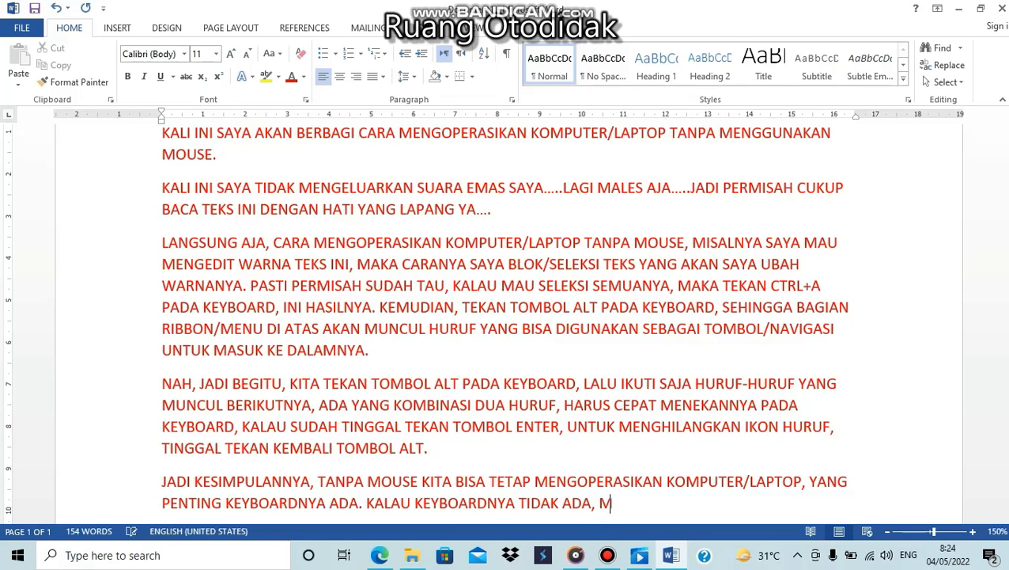
type("AKA SEBAIKNYA")
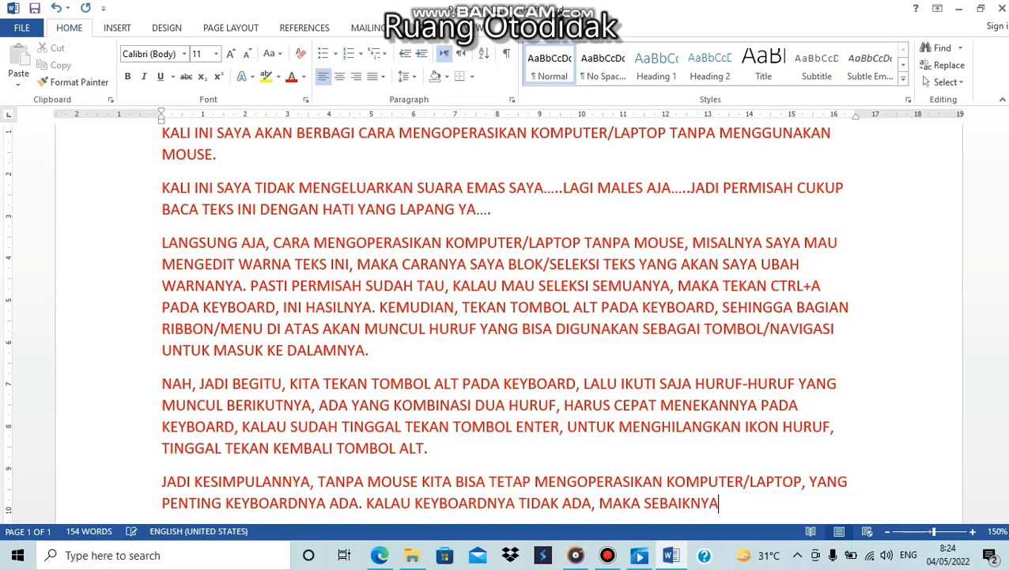
Finish the conclusion paragraph with "BUANG SAJA LAPTOP/KOMPUTERNYA. HHHA….HA….AH….MAAF YA PERMISAH…".
type(" BUANG SAJA L")
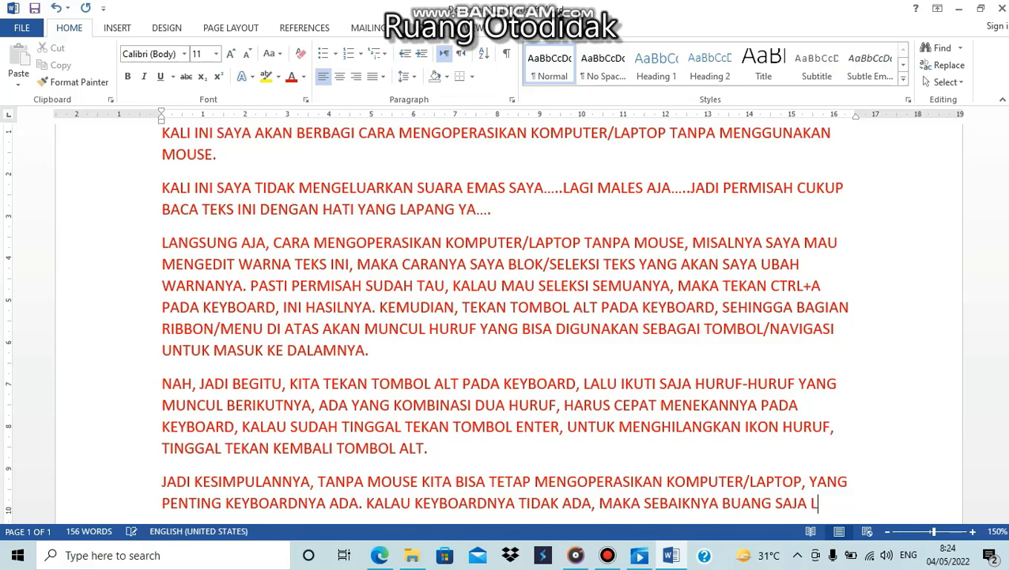
type("APTOP/KOMPUTERNYA. HHHA....HA....AH....MAAF")
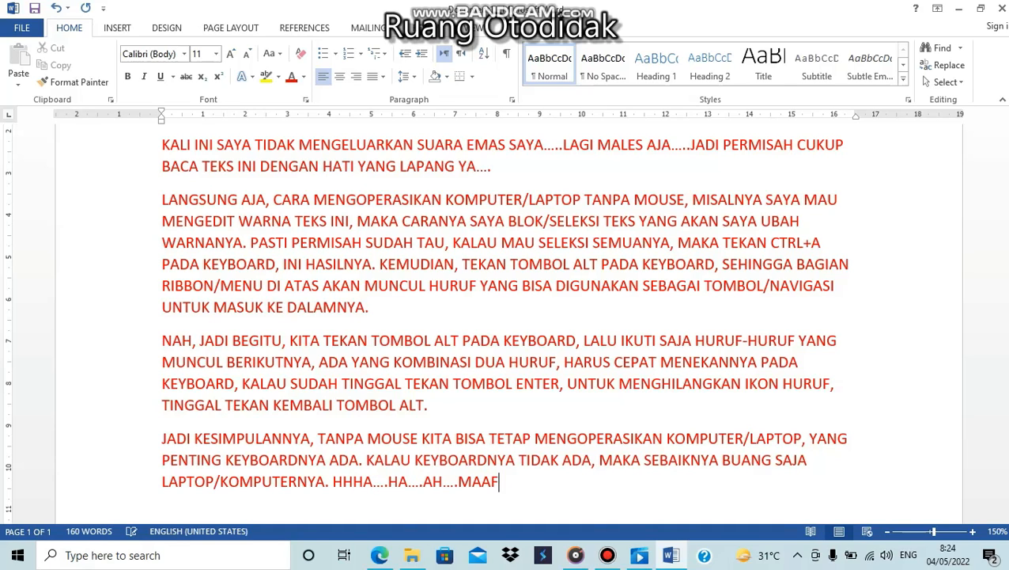
type(" YA PERMISAH...")
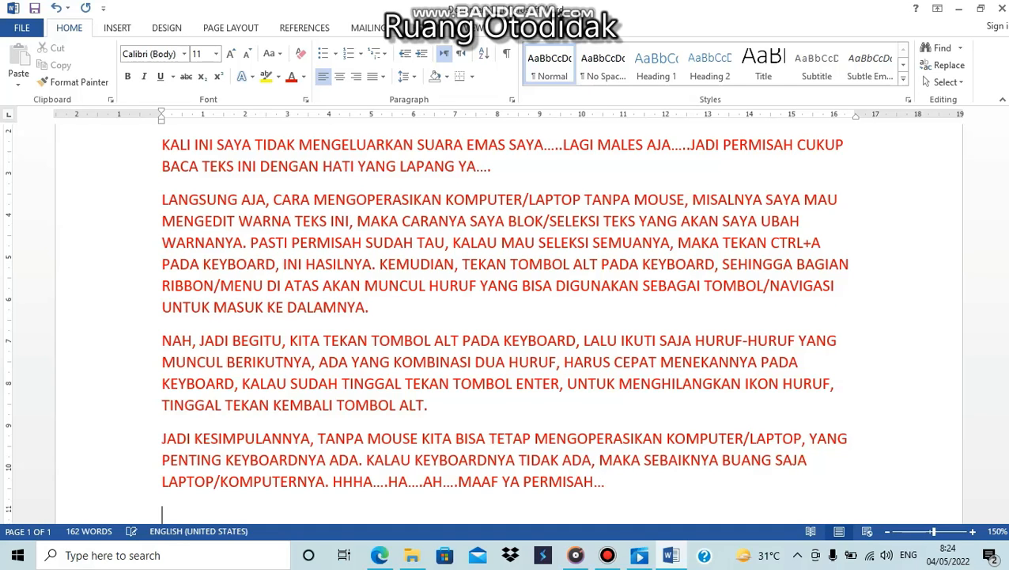
Leave an empty line below the conclusion and begin the closing paragraph with "DEMIKAN YANG DAPAT SAYA SAMPAIKAN,".
key("Return")
type("DEMI")
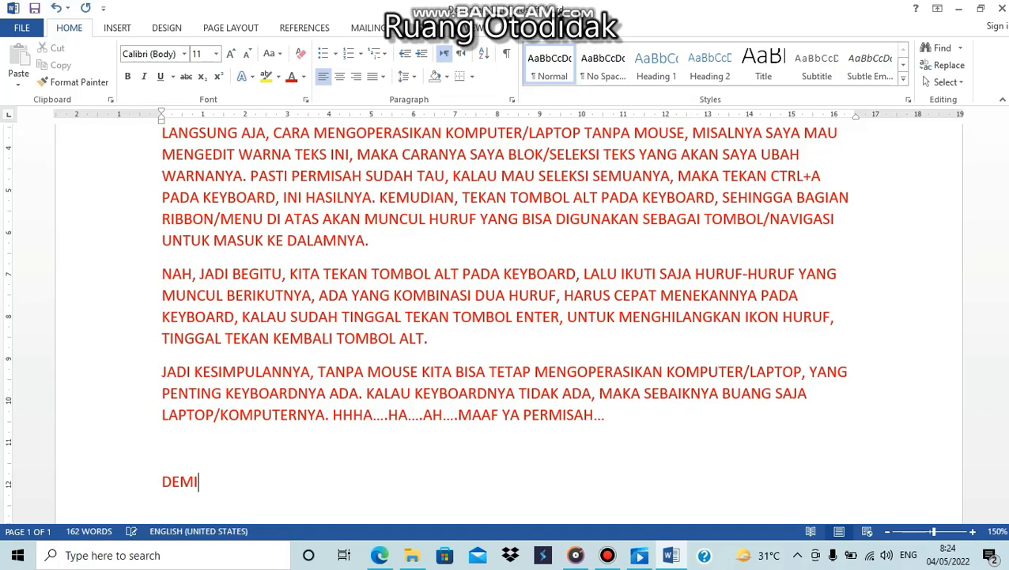
type("KAN YANG DA")
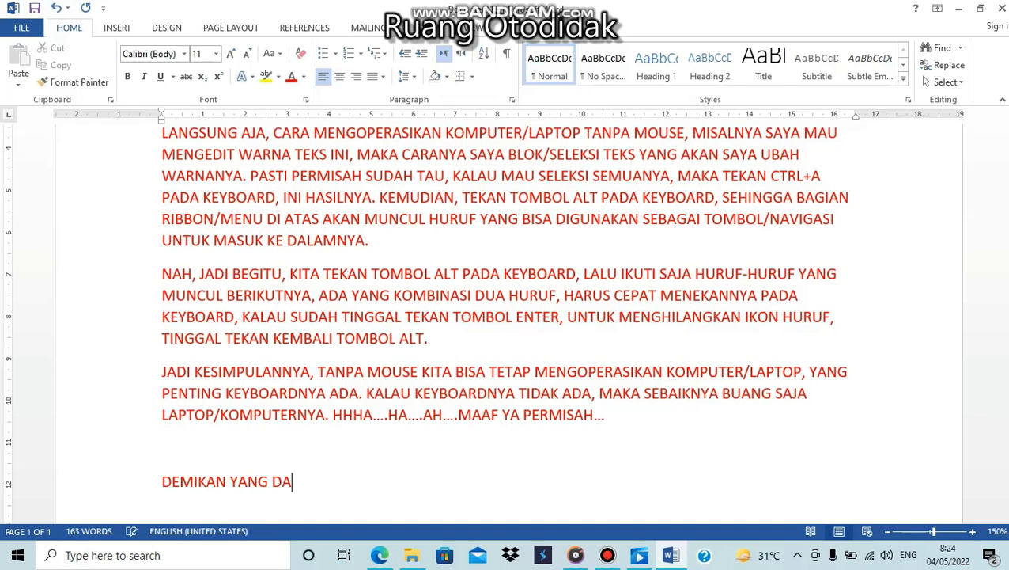
type("PAT SAYA SAPM")
key("BackSpace")
key("BackSpace")
type("MAPAIK")
key("BackSpace")
key("BackSpace")
type("AIKAN")
key("BackSpace")
key("BackSpace")
key("BackSpace")
key("BackSpace")
key("BackSpace")
key("BackSpace")
key("BackSpace")
key("BackSpace")
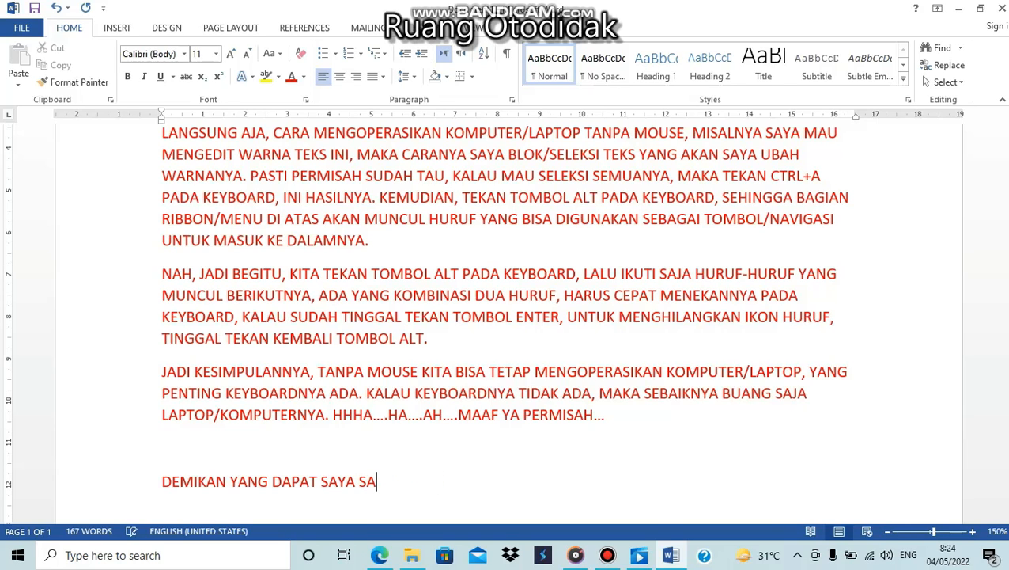
type("MPAIKAN, L")
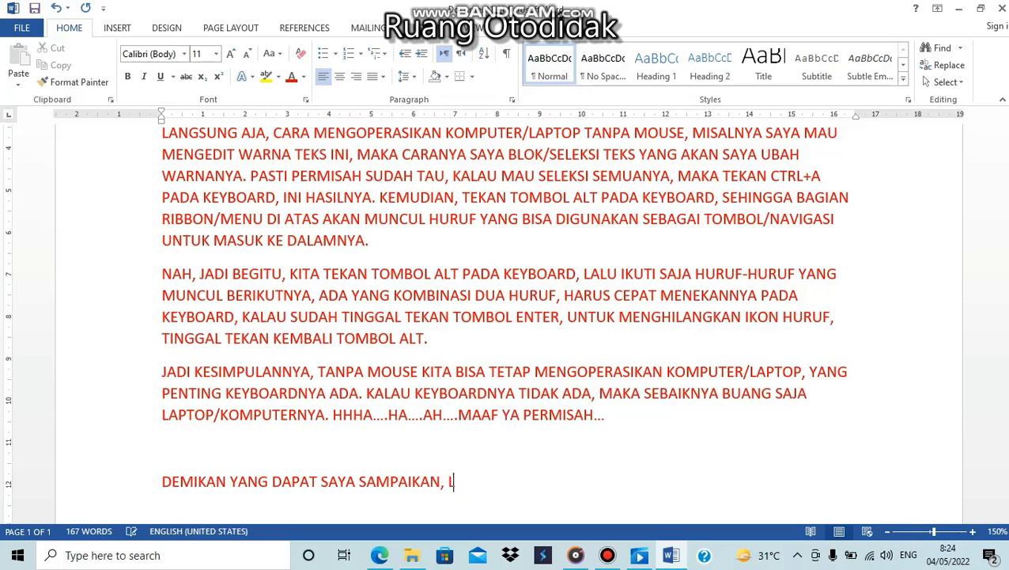
Complete the closing sentence with "LEBIH SILAHKAN AMBIL, KURANG TOLONG DITAMBAH.".
type("EBIH SILAHKAN AMBIL")
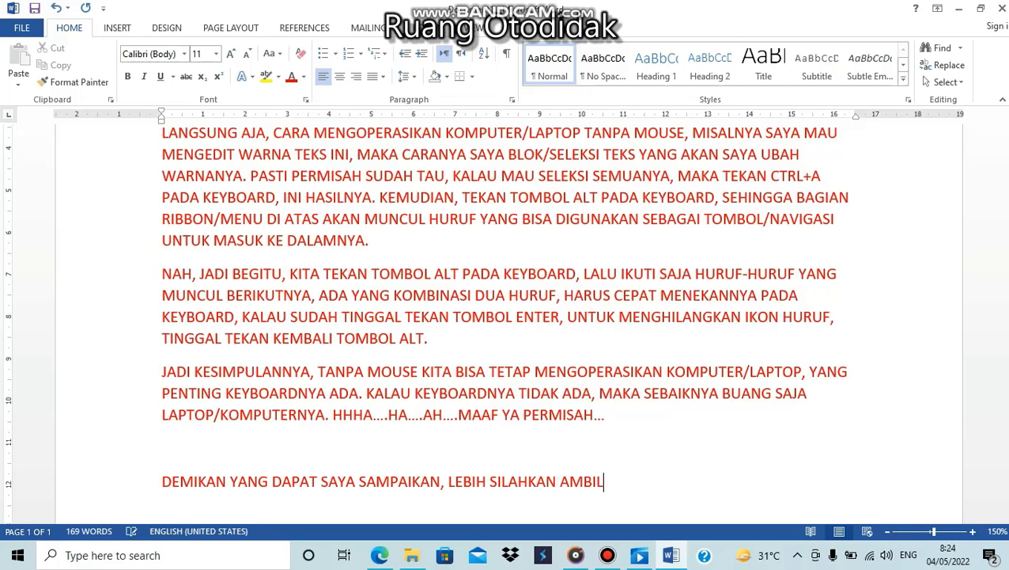
type(", KURANG")
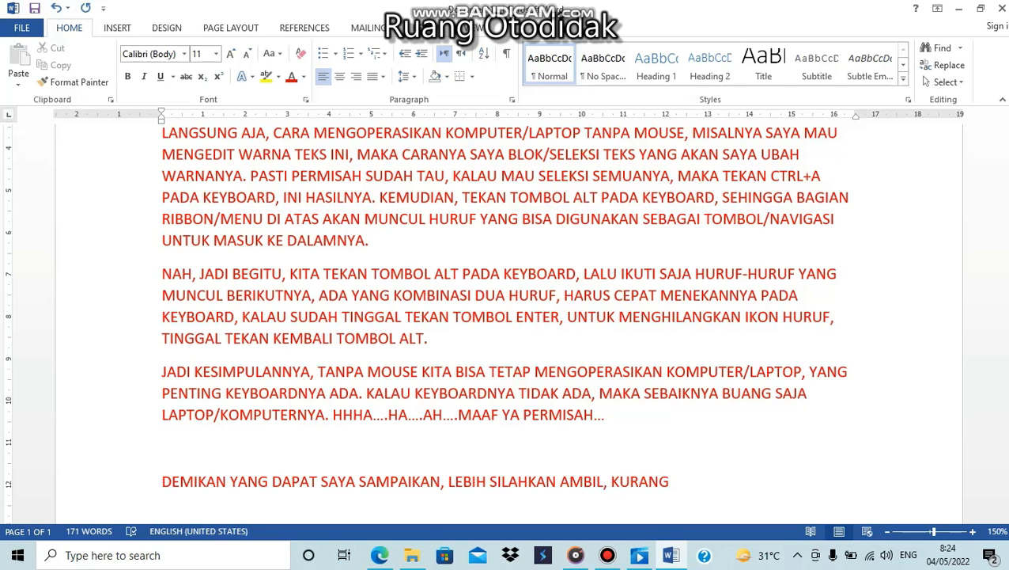
type("TOLONG DITAMBAH.")
Add the farewell "WASSALAMU’ALAIKUM WAROHMATULLAHI WABAROKATUH." as a new last paragraph.
key("Return")
type("WASSALAMU'ALAIKUM WAROHMATULLHI")
key("BackSpace")
key("BackSpace")
type("AHI WABAROKATUH")
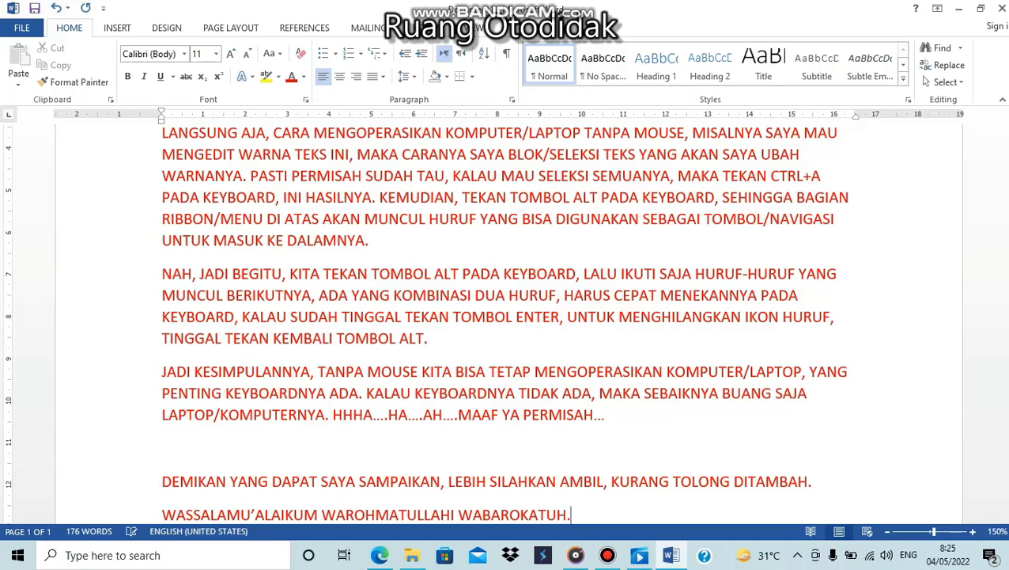